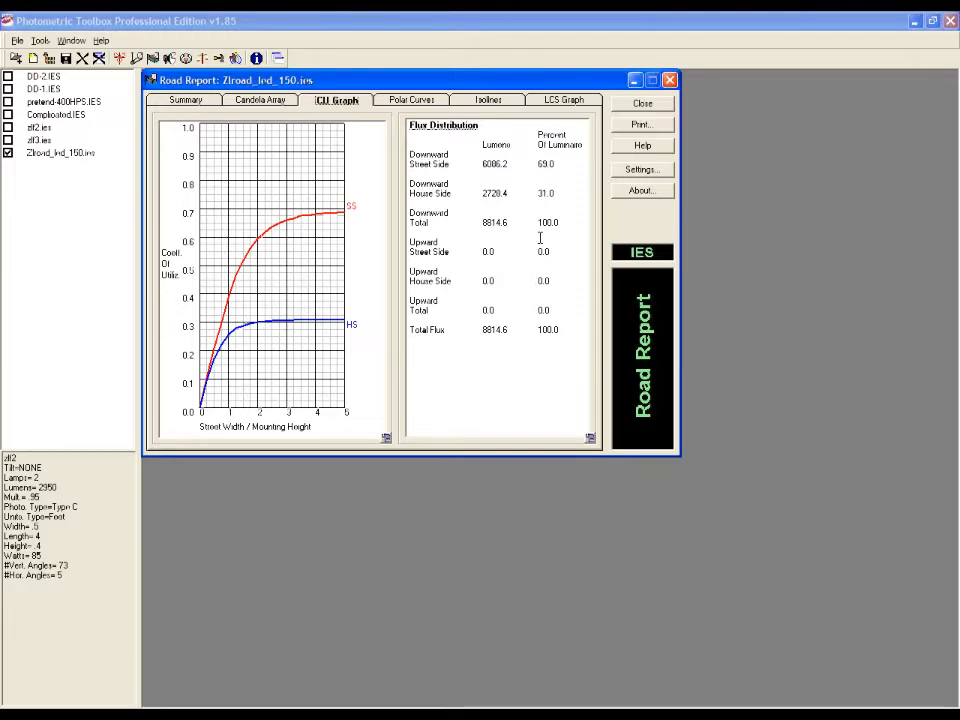
Step: Review the polar curves and isolines of the Zlroad_led_150.ies road report, and check the report's settings
left_click(427, 102)
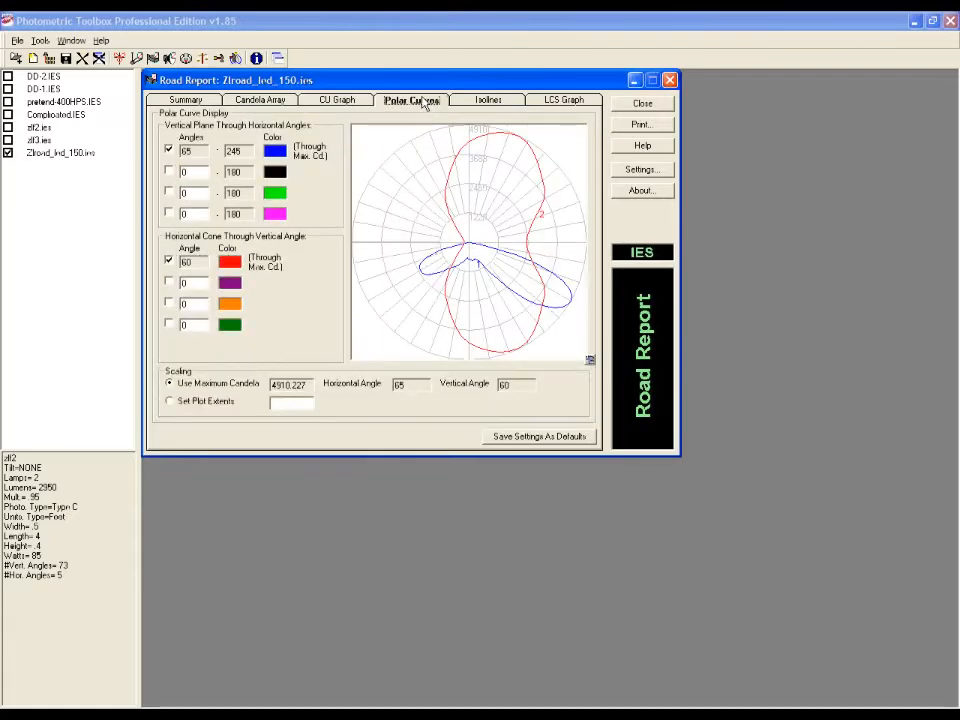
left_click(489, 102)
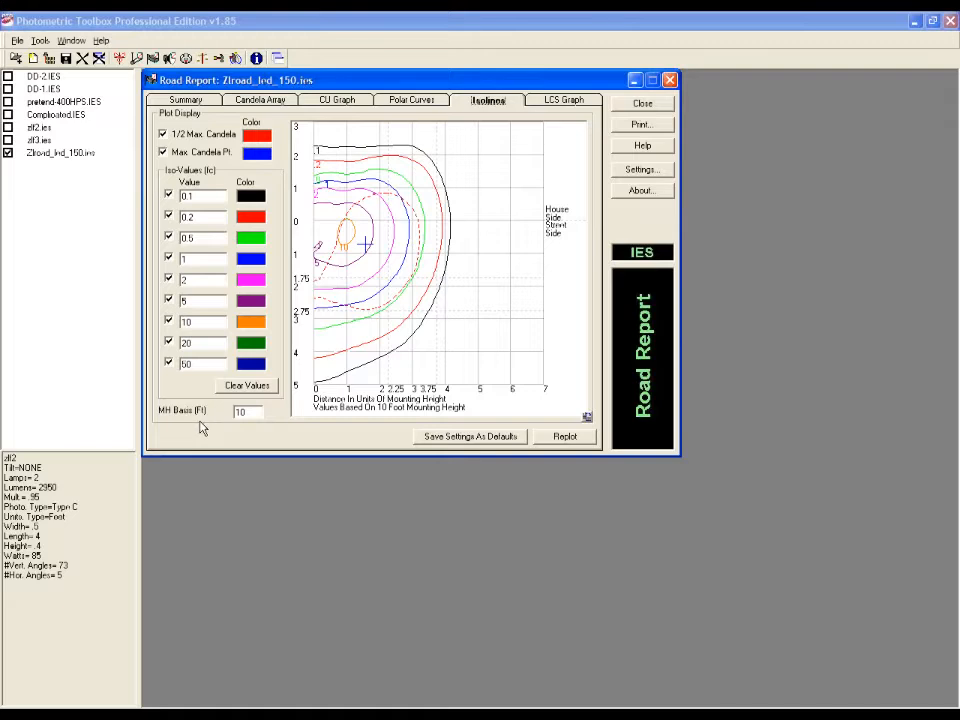
left_click(641, 170)
left_click(445, 288)
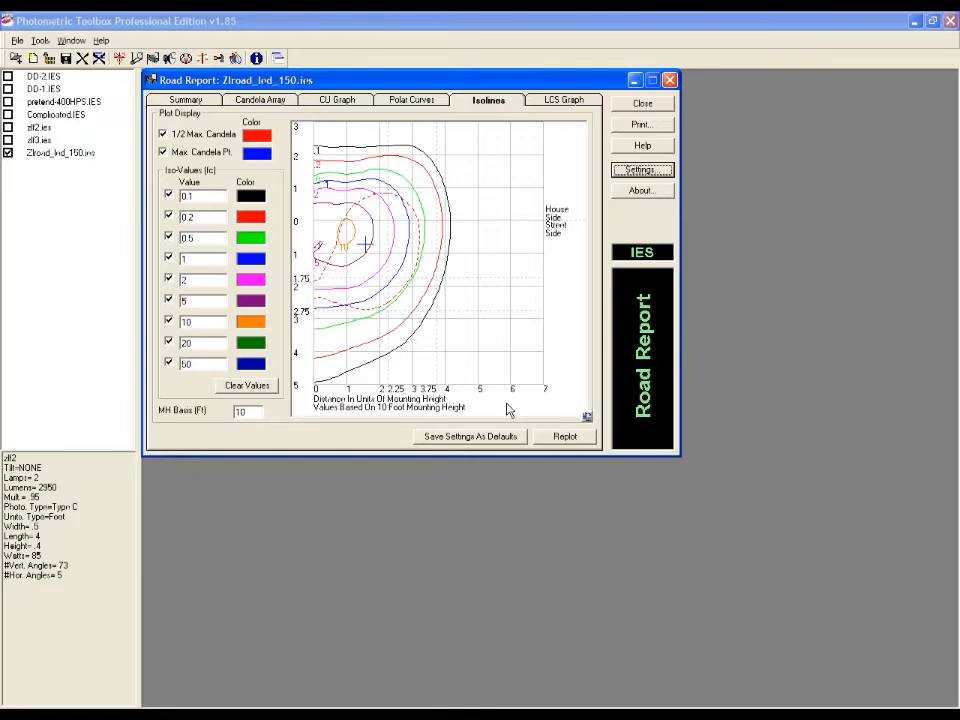
Step: Set the isoline plot's mounting height basis to 30 ft and replot it
double_click(249, 411)
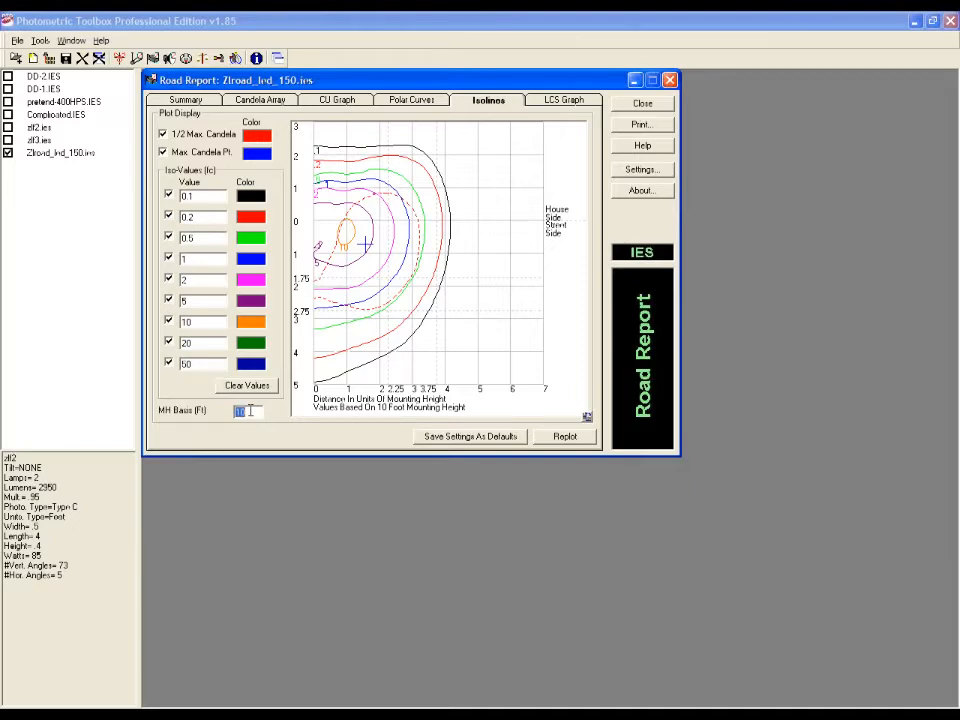
type("30")
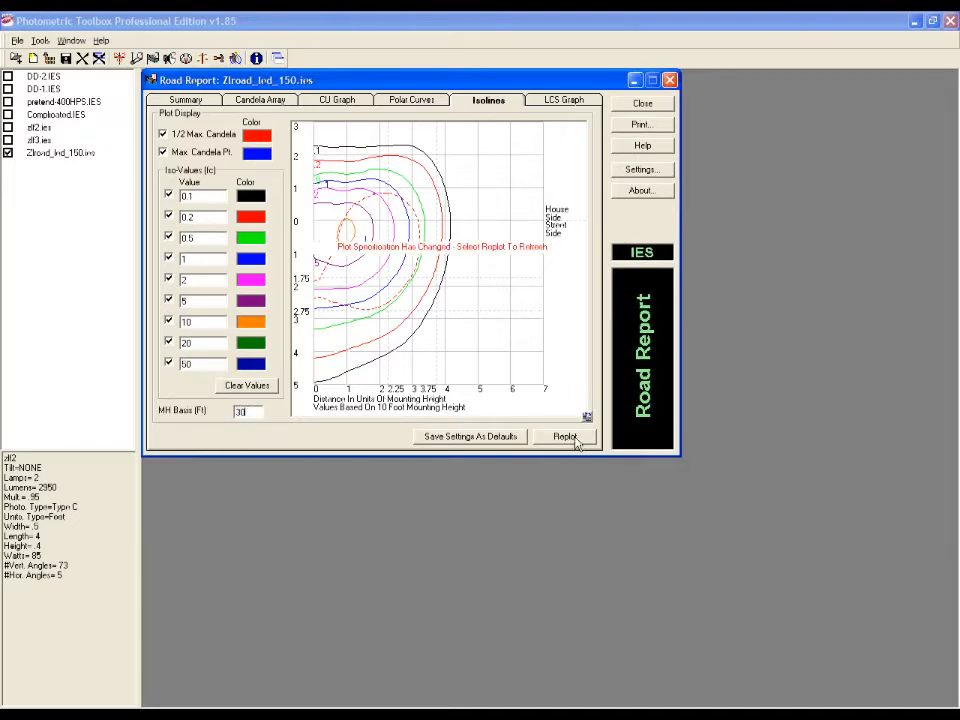
left_click(566, 437)
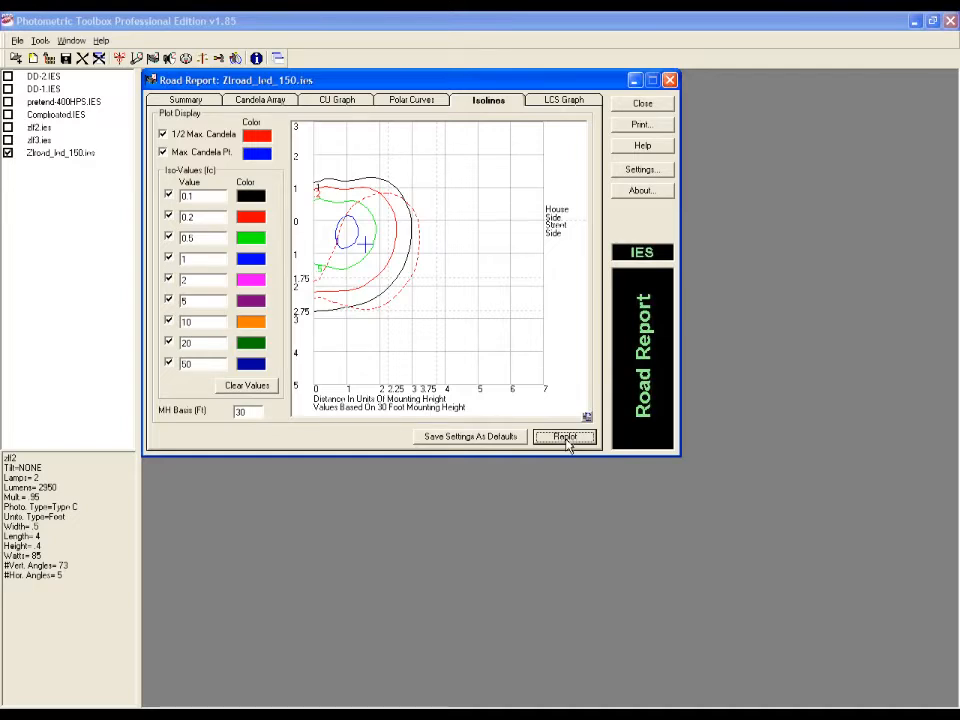
Step: Display the road report's LCS graph as % Luminaire Lumens, and return to the isoline plot
left_click(573, 106)
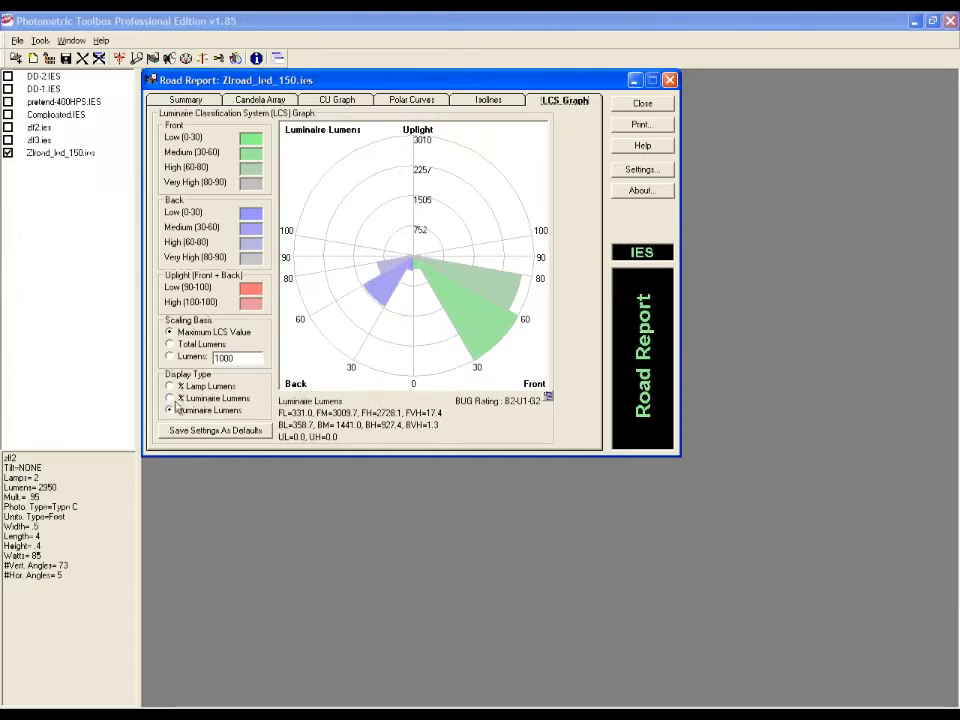
left_click(182, 398)
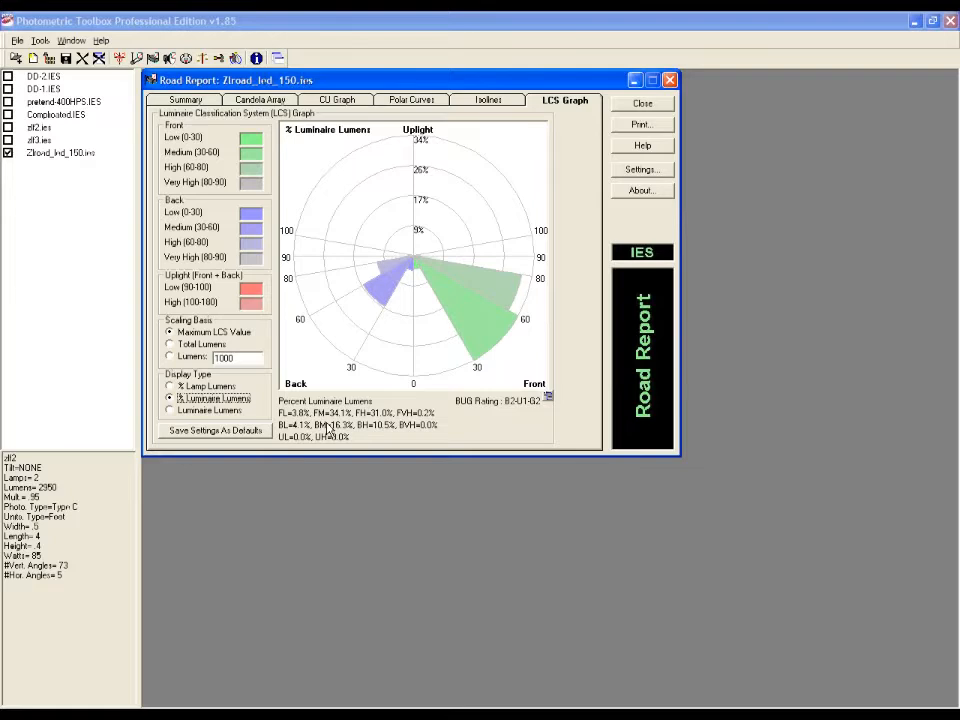
left_click(470, 104)
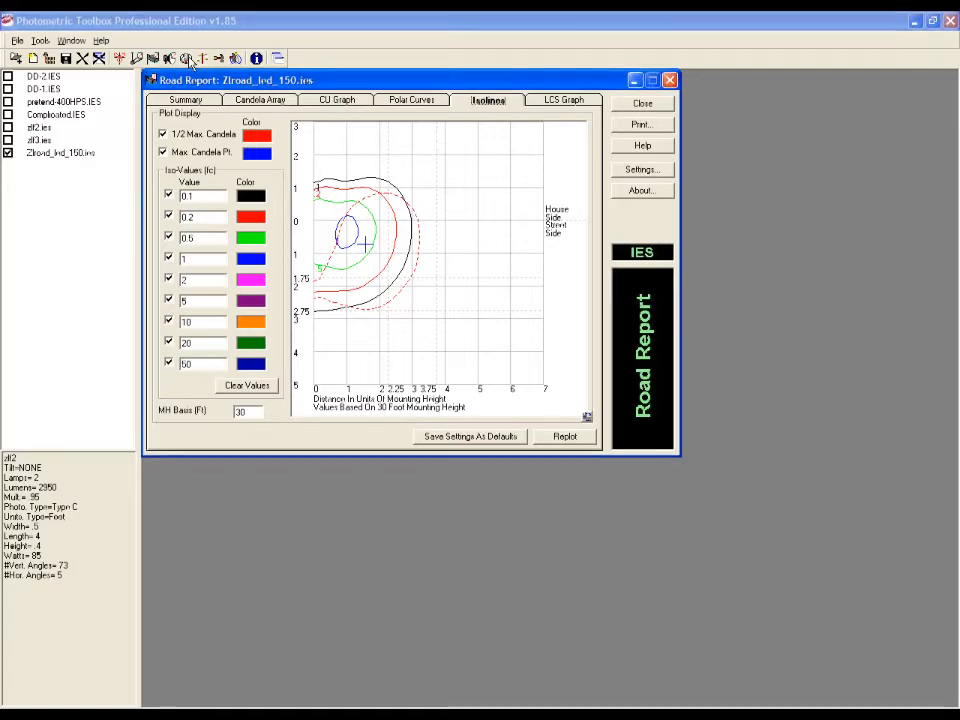
Step: Open the Template tool for Zlroad_led_150.ies, try scales of 35 and 40, and set the scale back to 30
left_click(186, 59)
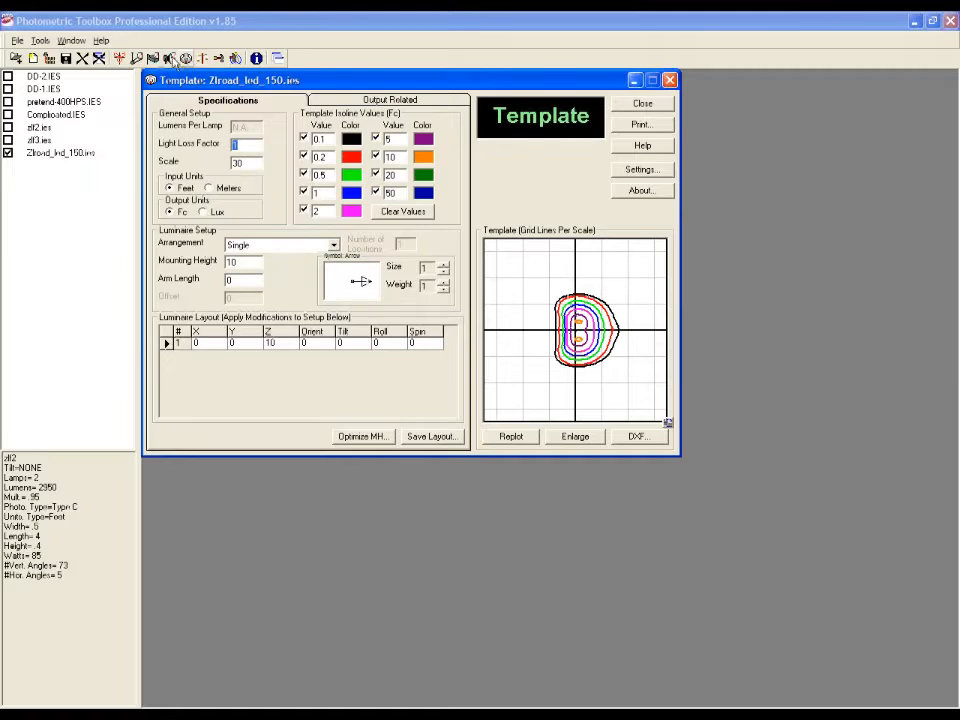
double_click(252, 164)
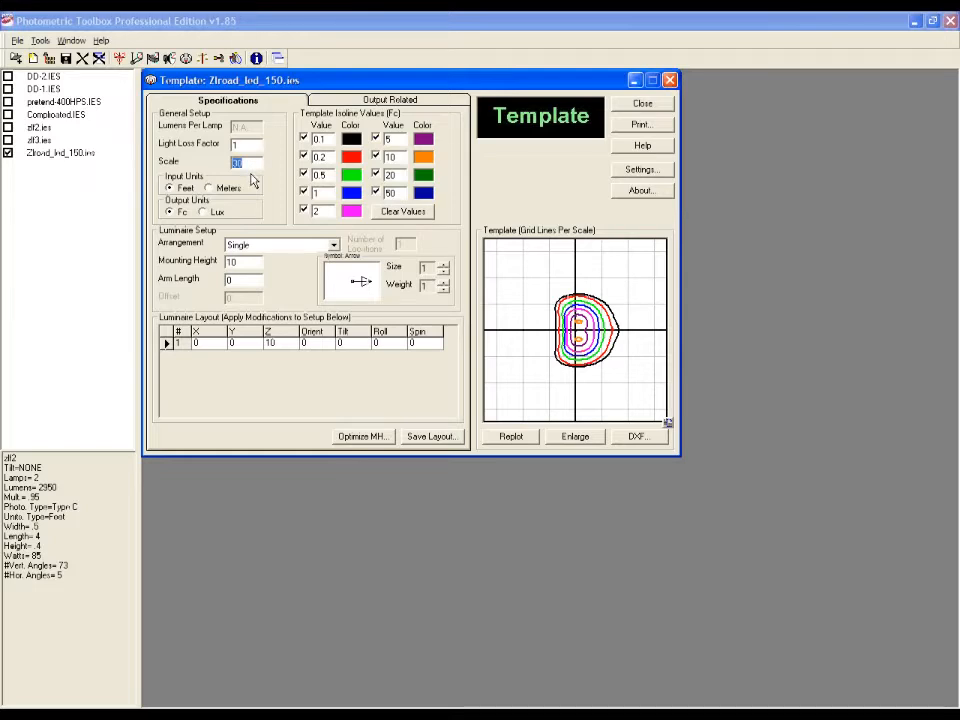
type("35")
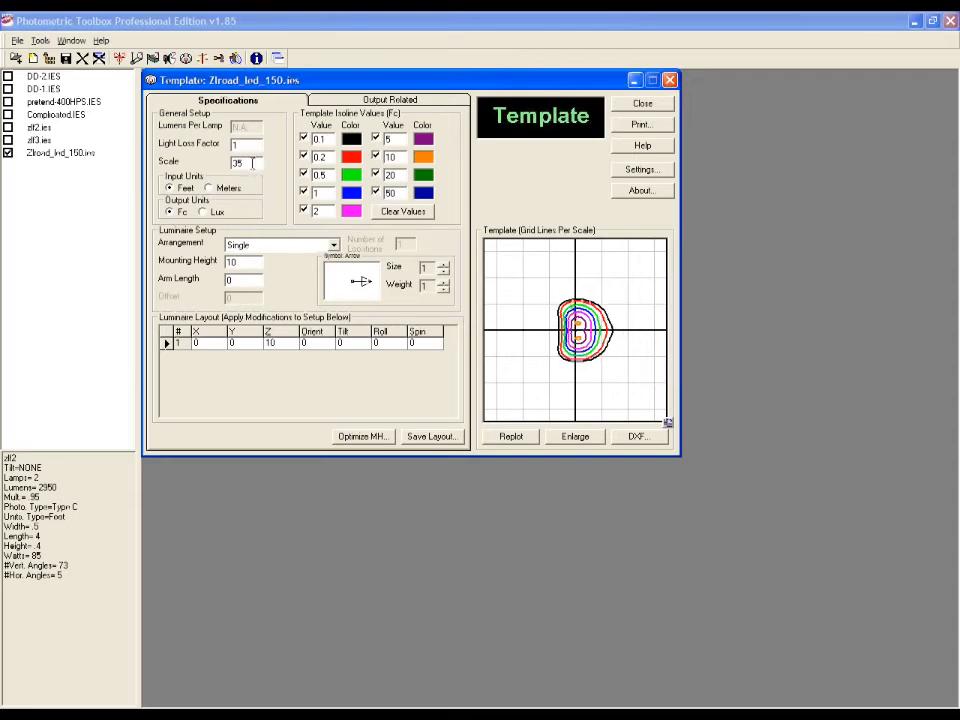
left_click_drag(252, 163, 231, 164)
type("40")
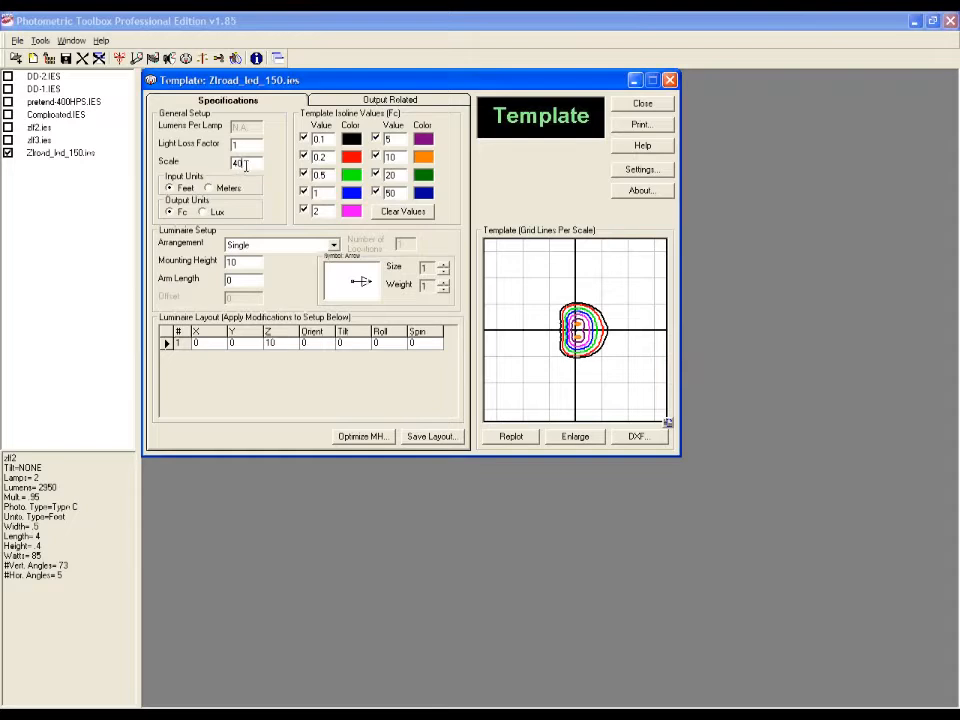
left_click_drag(247, 164, 231, 164)
type("30")
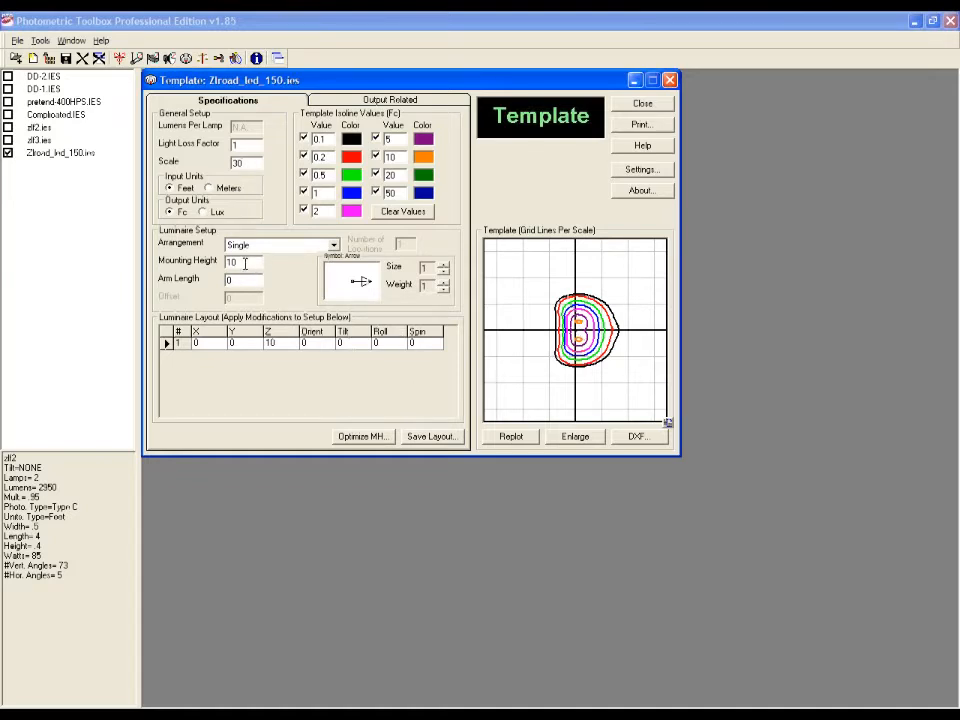
Step: Set the template's mounting height to 40 ft and enlarge the luminaire symbol to size 4
double_click(242, 265)
type("40")
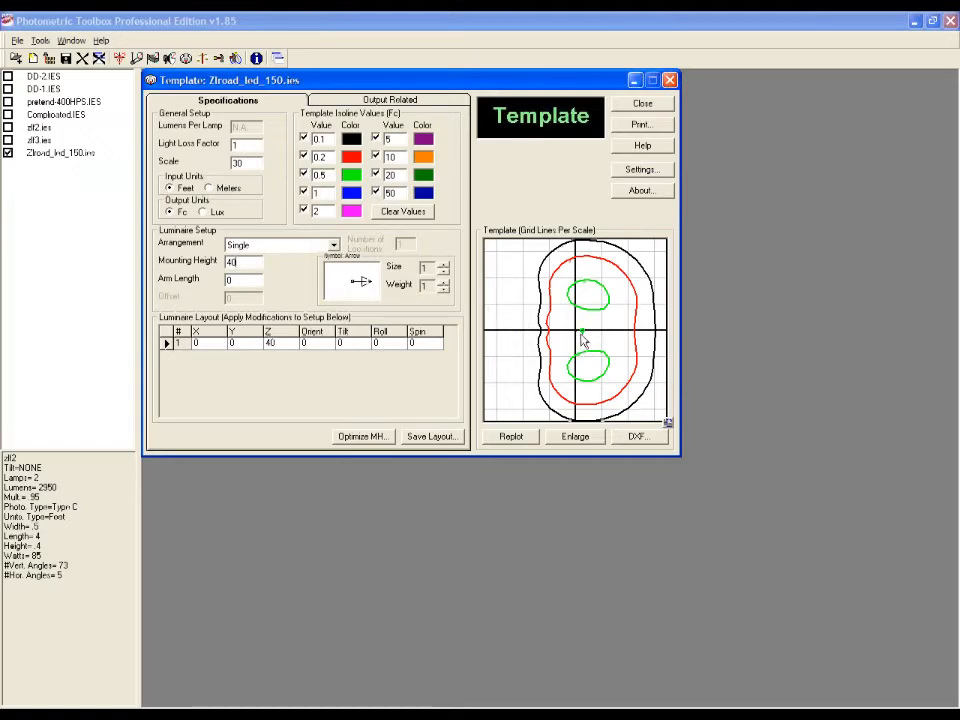
left_click(444, 267)
left_click(444, 267)
left_click(444, 267)
Step: Arrange the luminaires as 4 @ 90 Degrees, tilt luminaire 1 by 20 degrees and replot the template
left_click(335, 247)
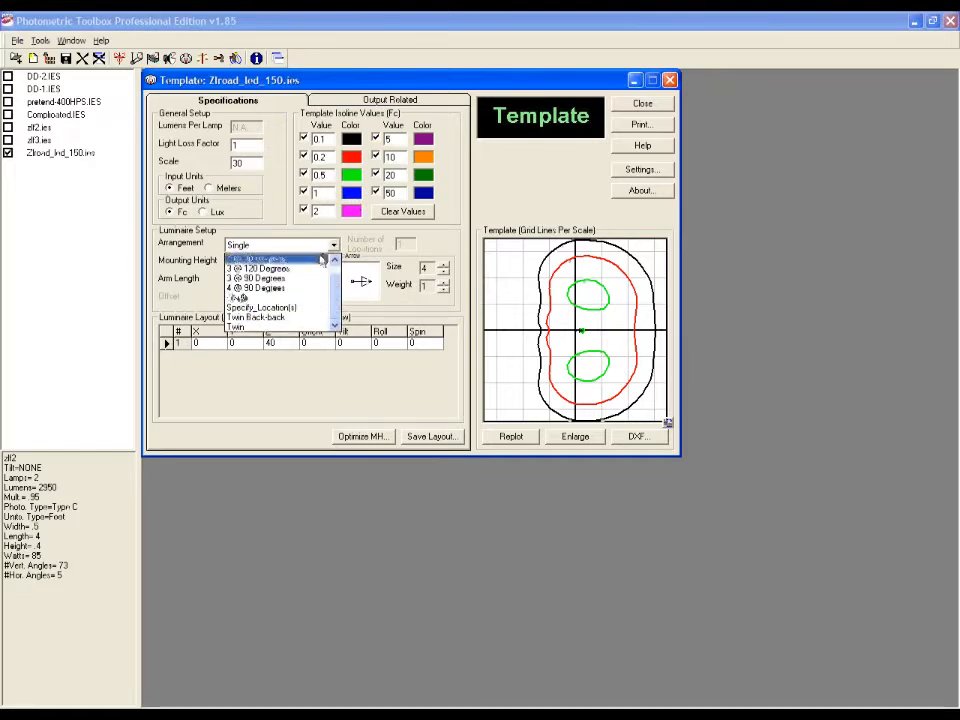
left_click(265, 290)
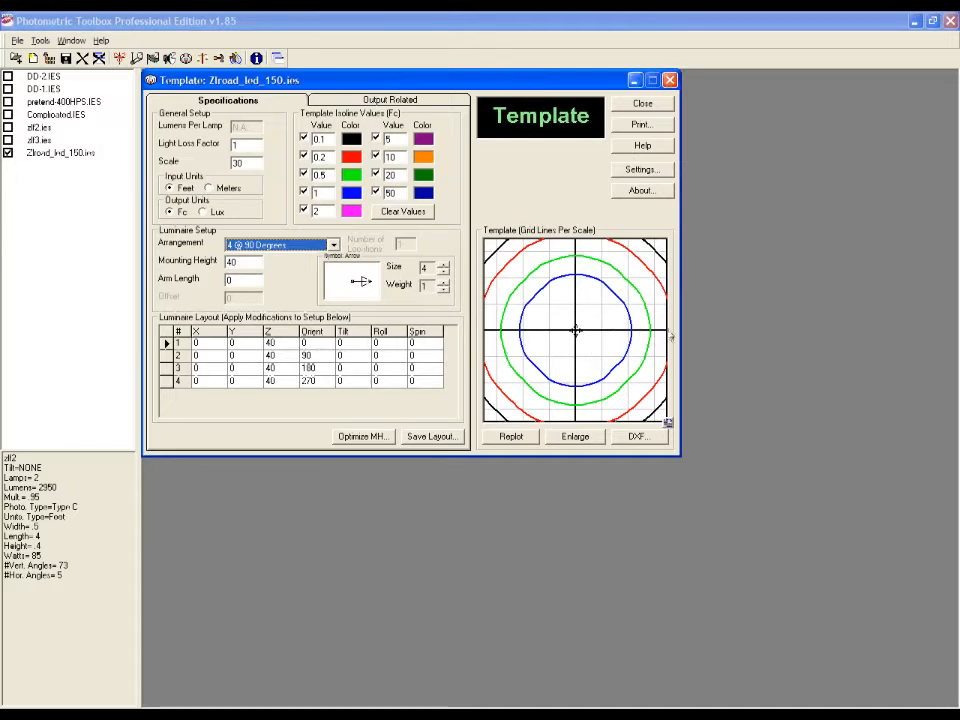
left_click(346, 343)
type("20")
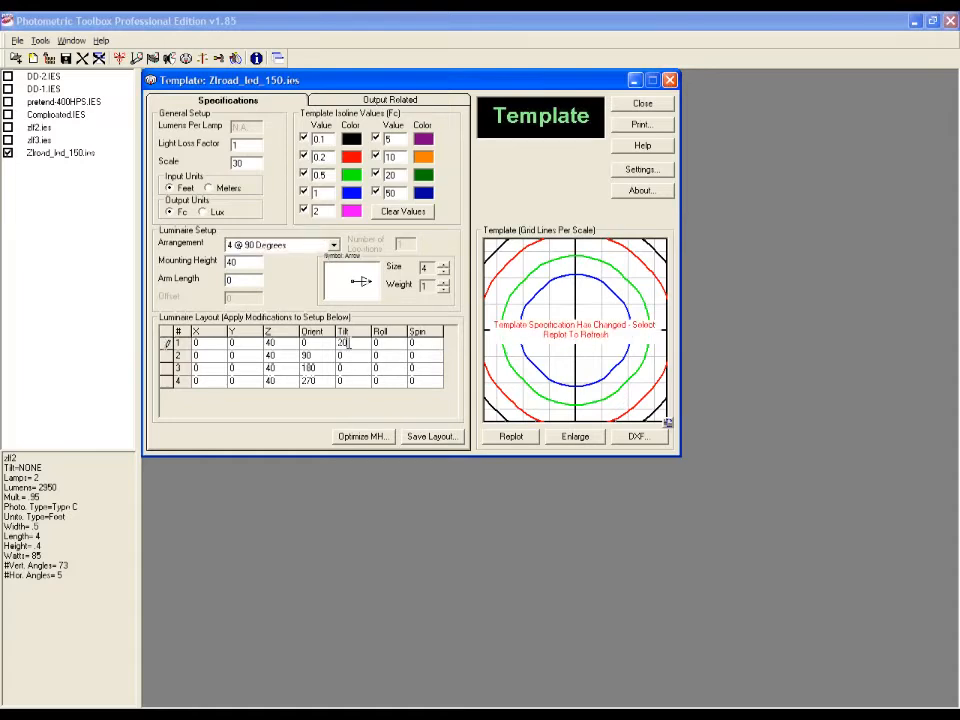
key("Return")
left_click(512, 437)
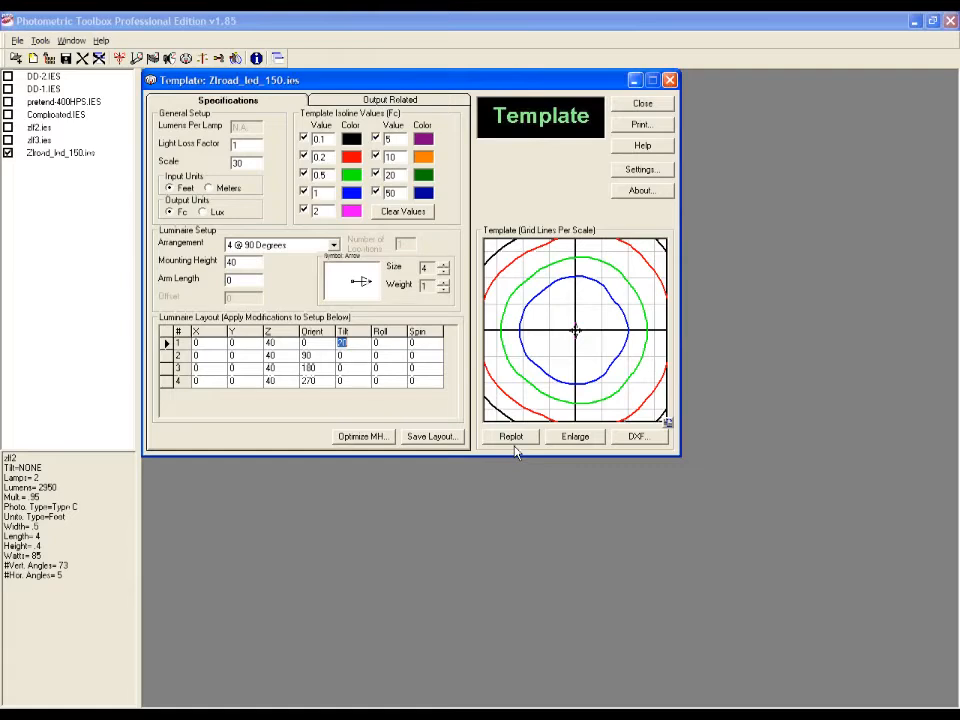
Step: Optimize the template's mounting height for a specified isoline value and apply the optimized height
left_click(362, 437)
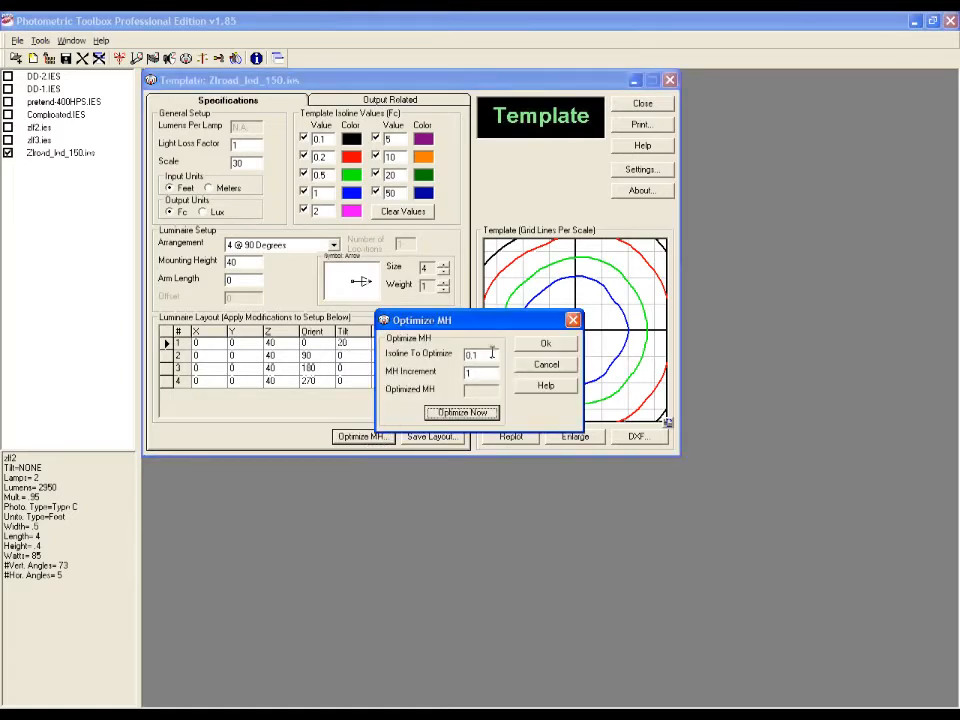
double_click(494, 353)
type("0.")
left_click(462, 414)
left_click(548, 343)
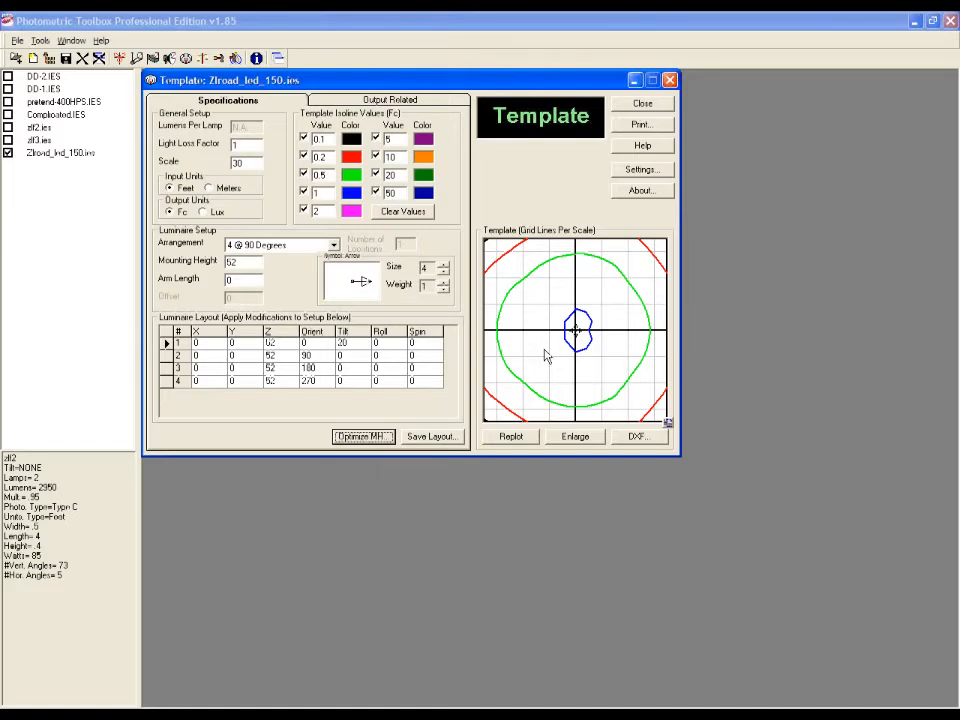
Step: Open the template's DXF export options and cancel without saving a file
left_click(637, 437)
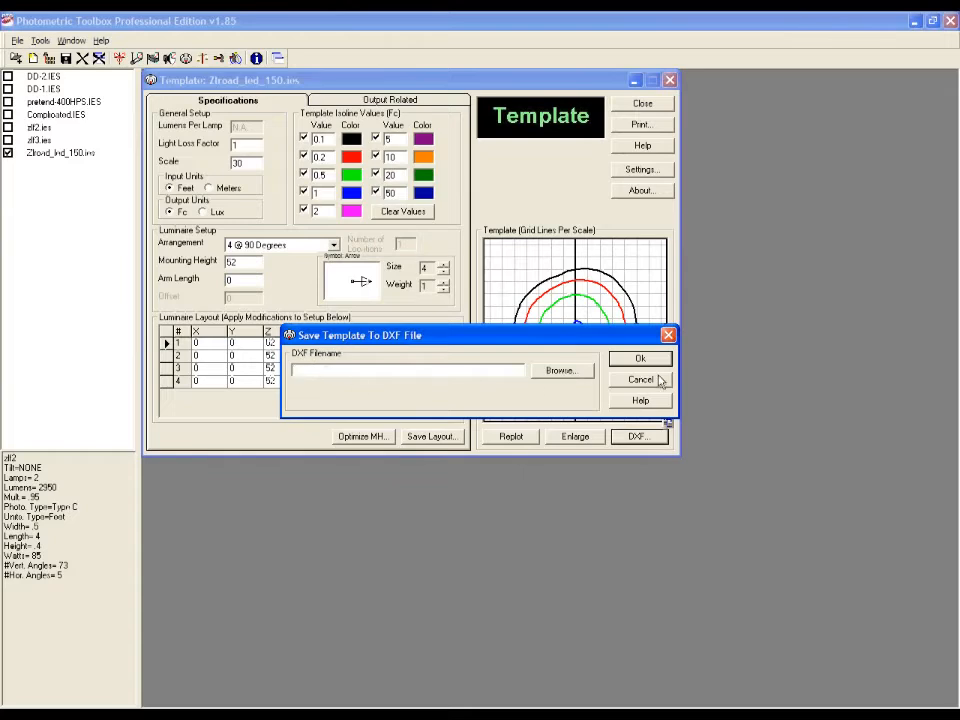
left_click(655, 379)
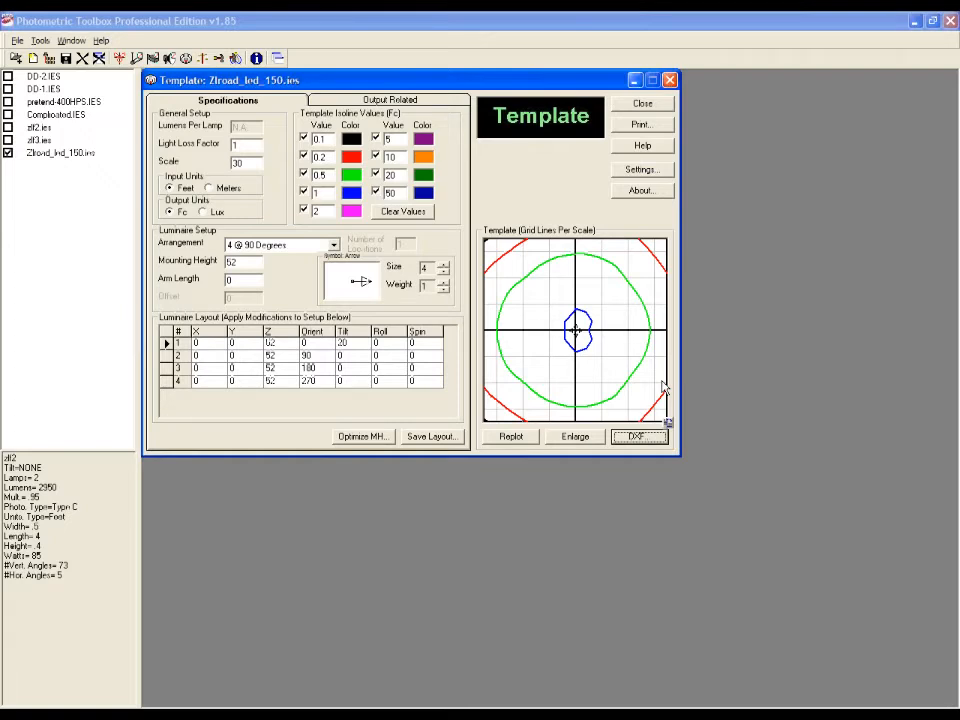
Step: Add zlroad2 from the ZL-Area group of the Z-Lux Sample Instabase and tag zlroad2.ies in the file list
left_click(49, 58)
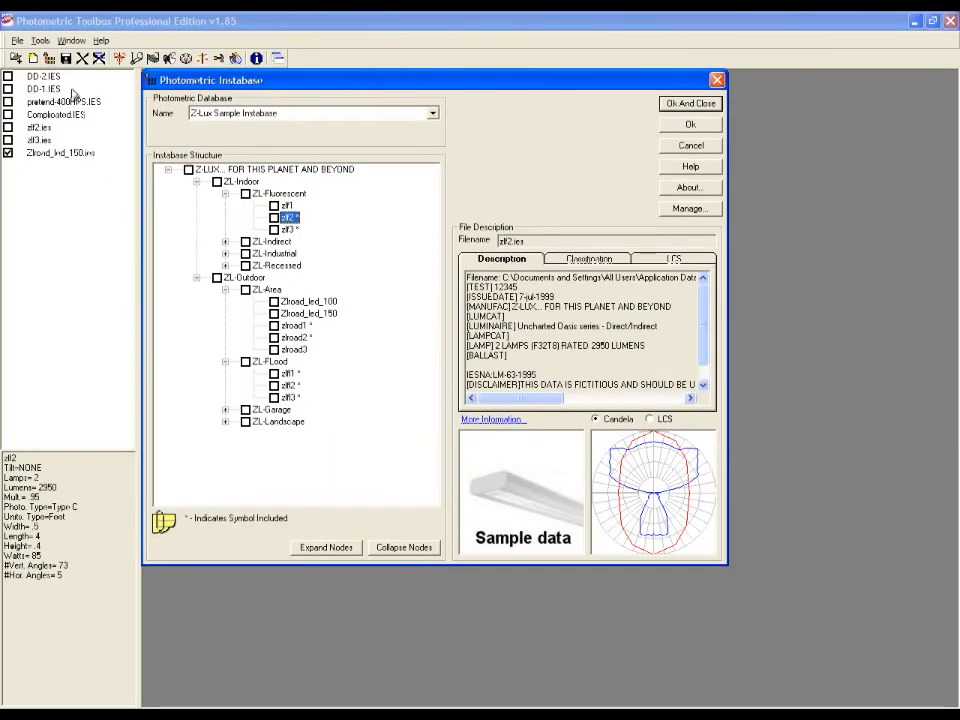
left_click(274, 338)
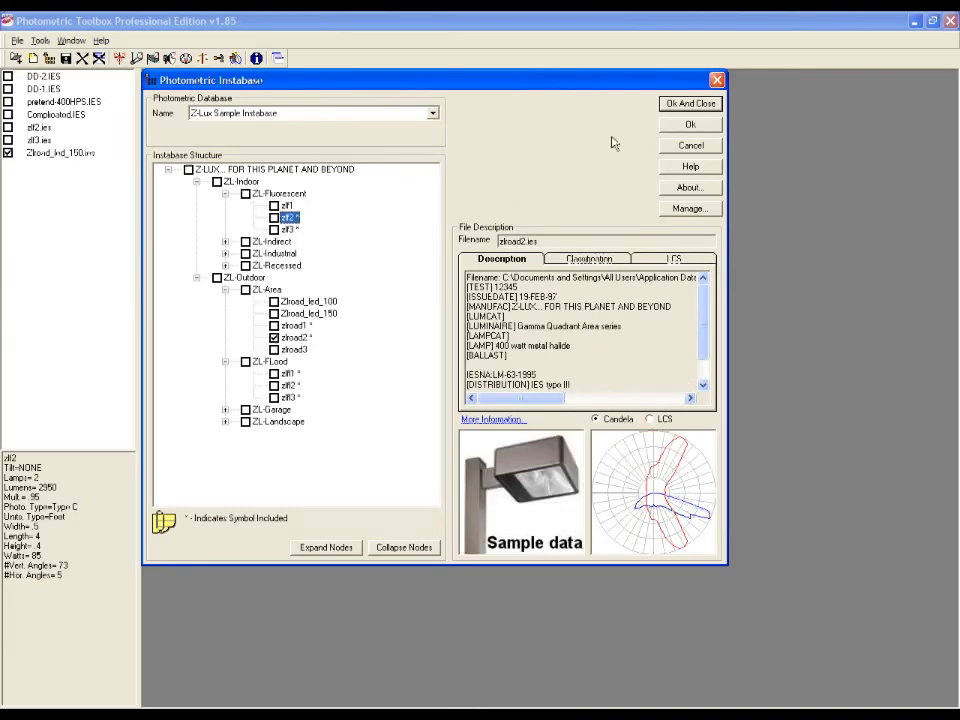
left_click(687, 105)
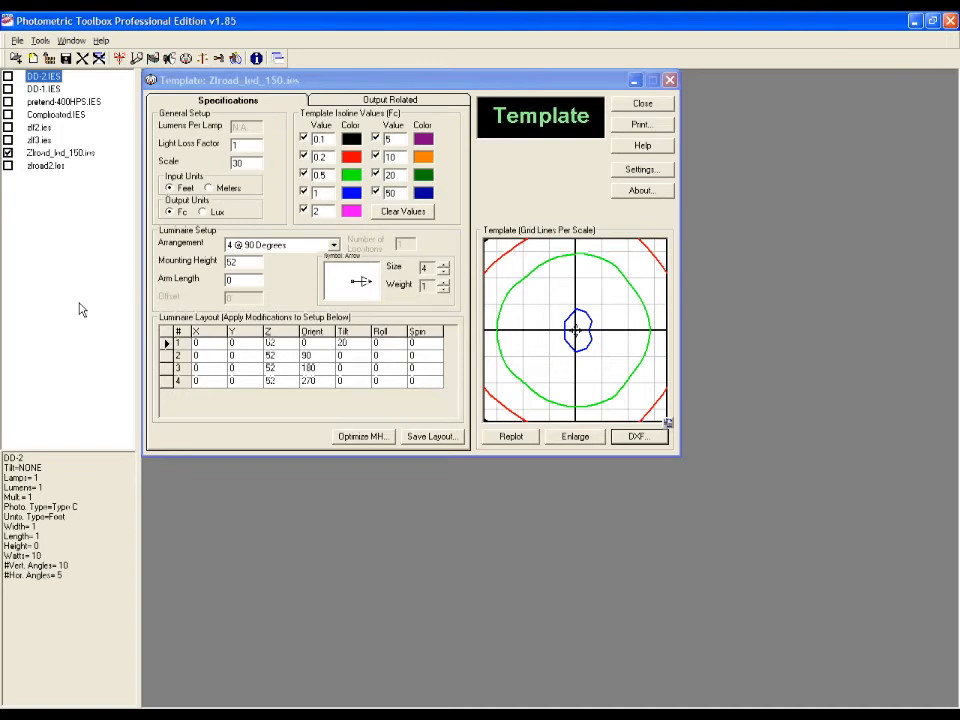
left_click(9, 166)
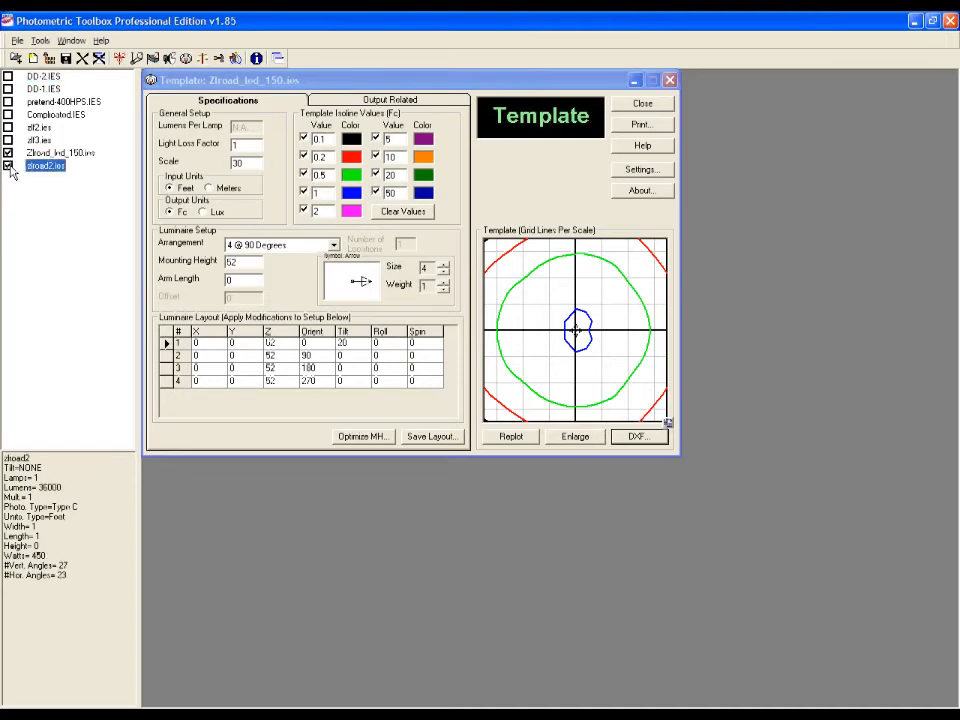
Step: Compare the tagged files Zlroad_led_150.ies and zlroad2.ies using the Dark Sky report
left_click(204, 61)
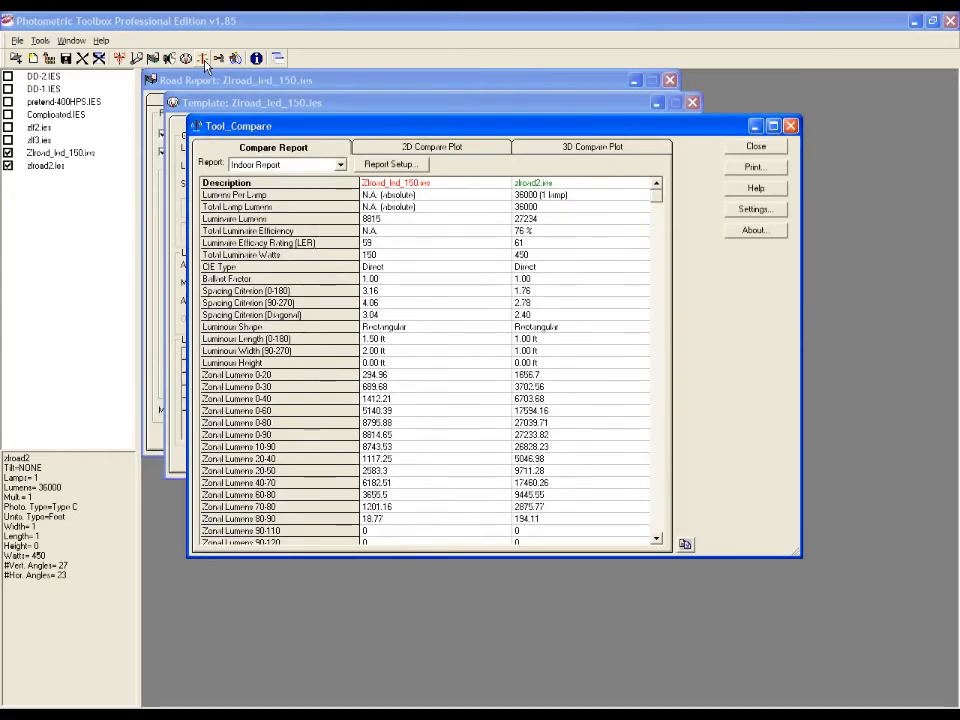
left_click(340, 164)
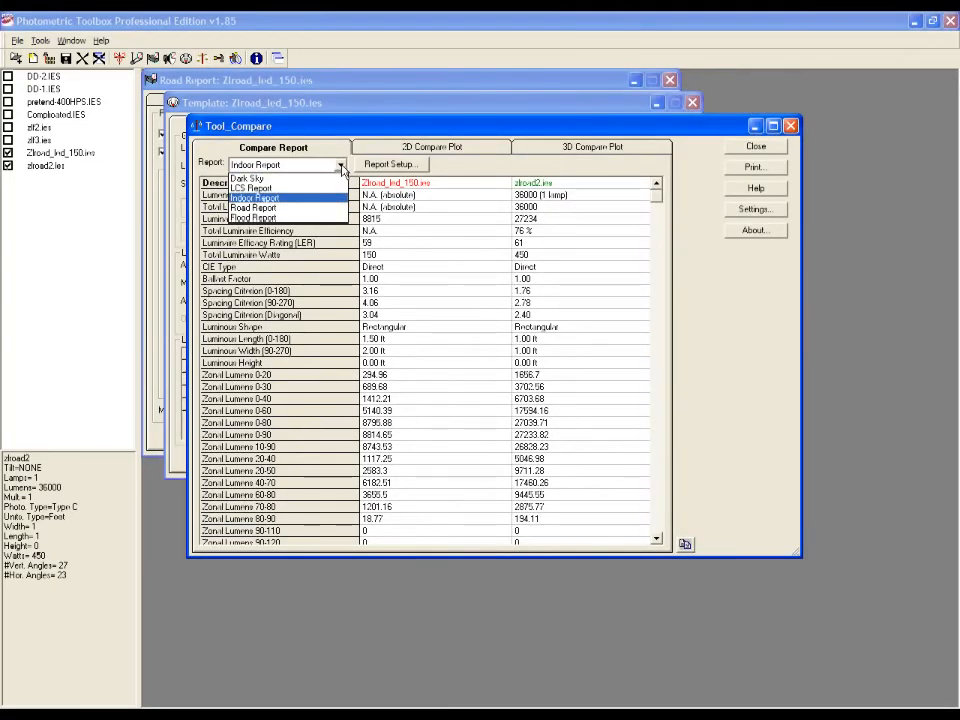
left_click(262, 178)
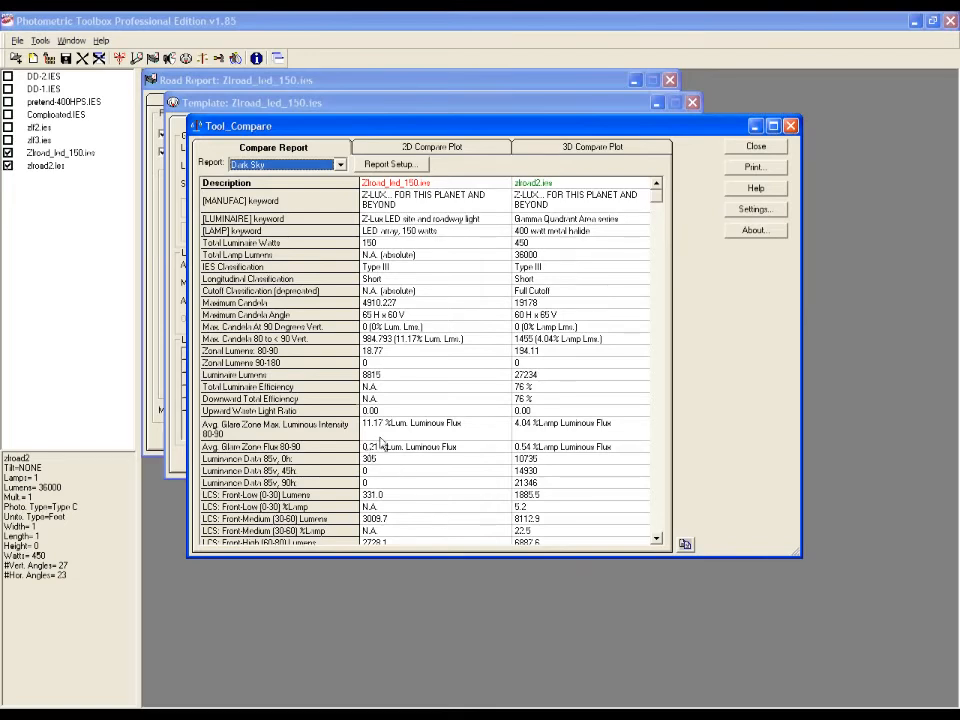
Step: Switch the comparison to the LCS Report and examine the front and back zone values of Zlroad_led_150.ies
left_click(340, 164)
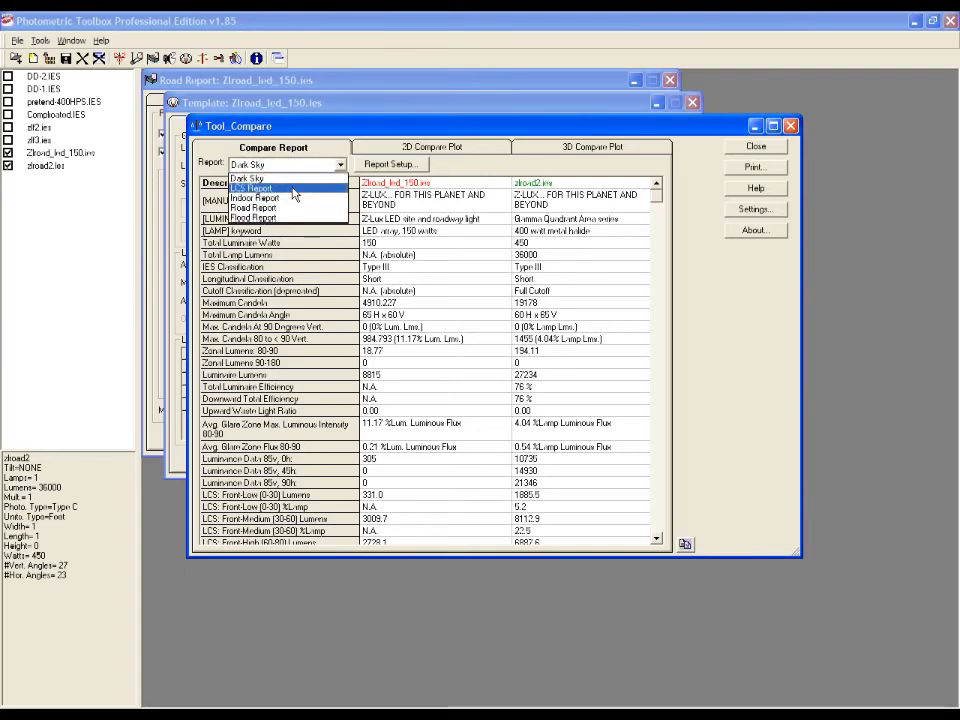
left_click(294, 188)
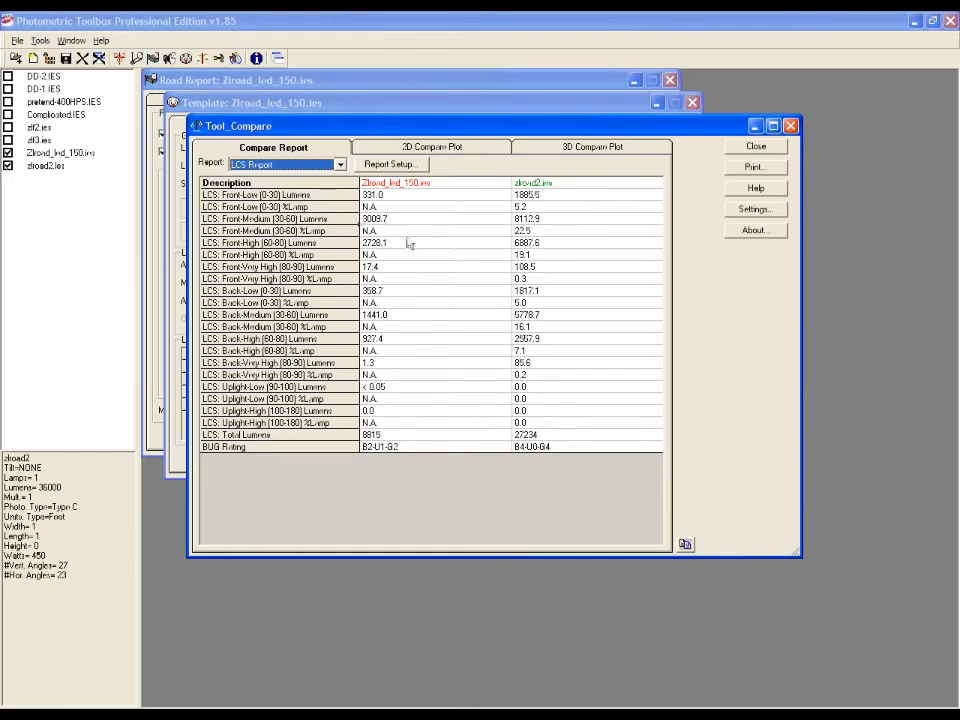
left_click(371, 233)
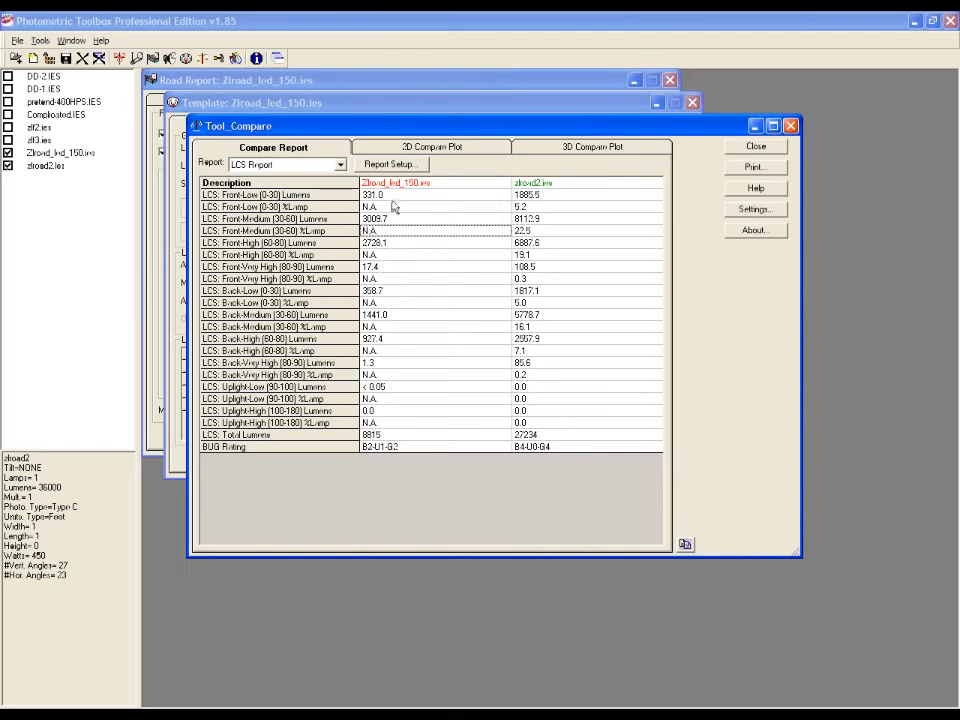
left_click(380, 282)
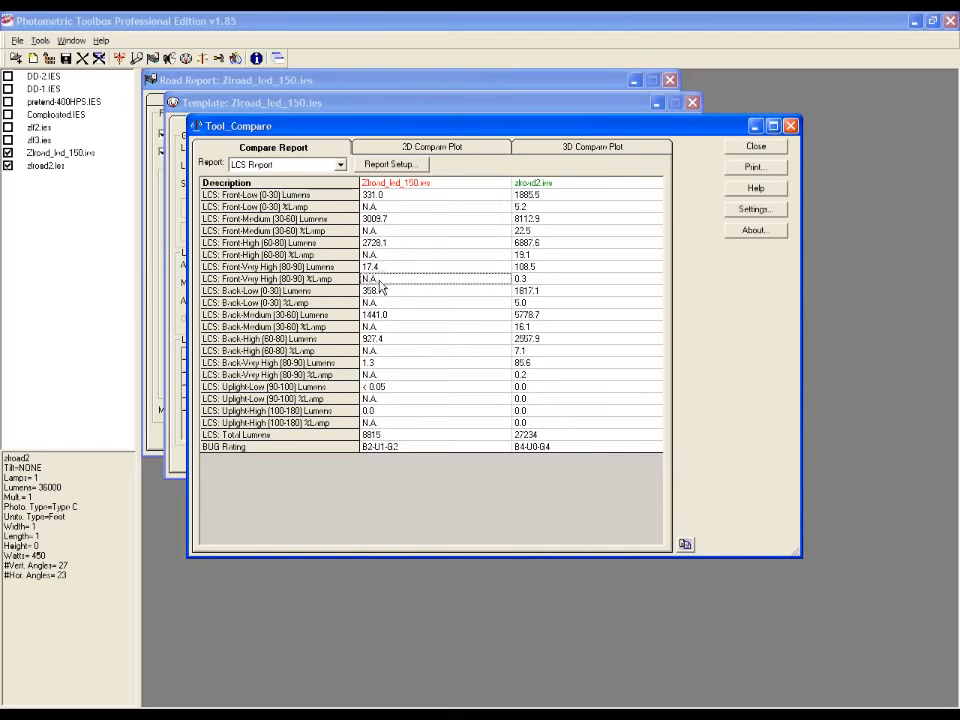
left_click(382, 290)
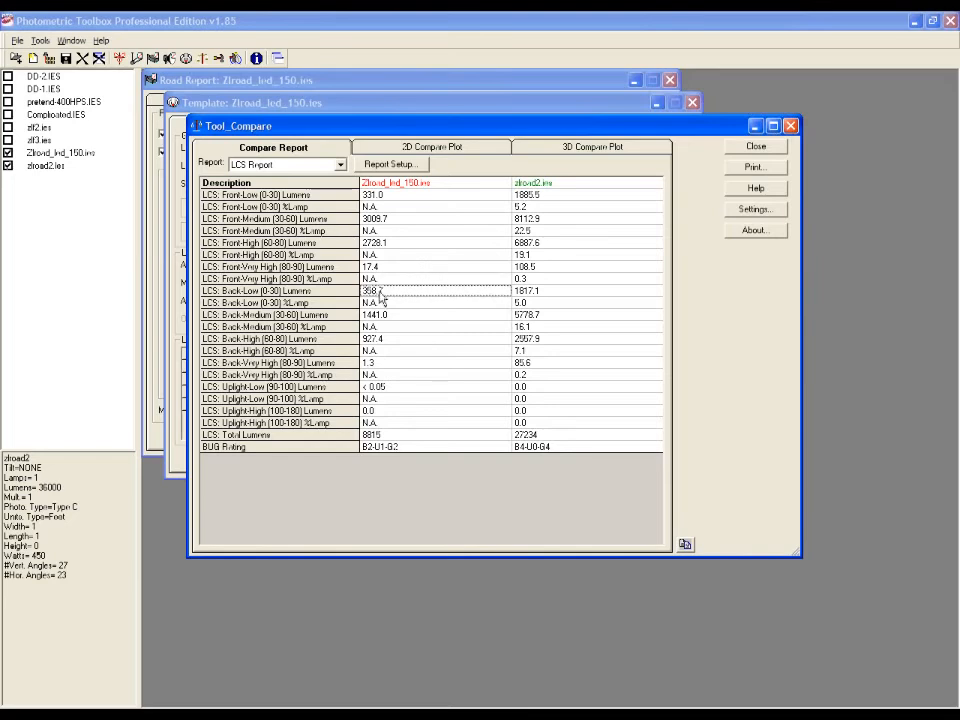
Step: Examine the LCS Report's back-low and back-medium lumens and the BUG ratings for Zlroad_led_150.ies and zlroad2.ies
left_click(543, 292)
left_click(408, 316)
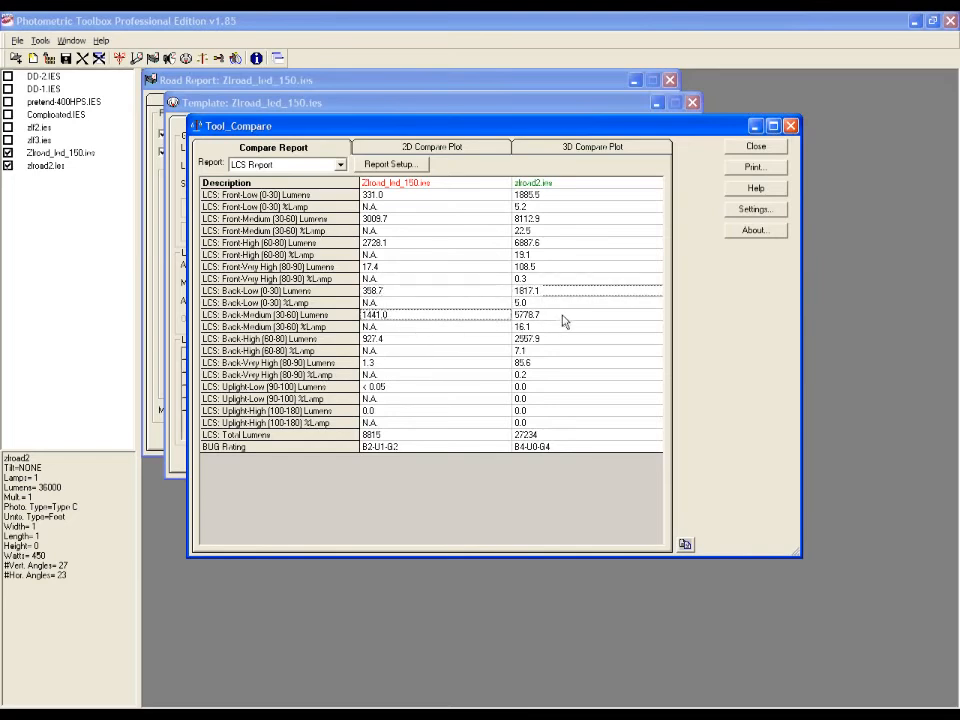
left_click(557, 316)
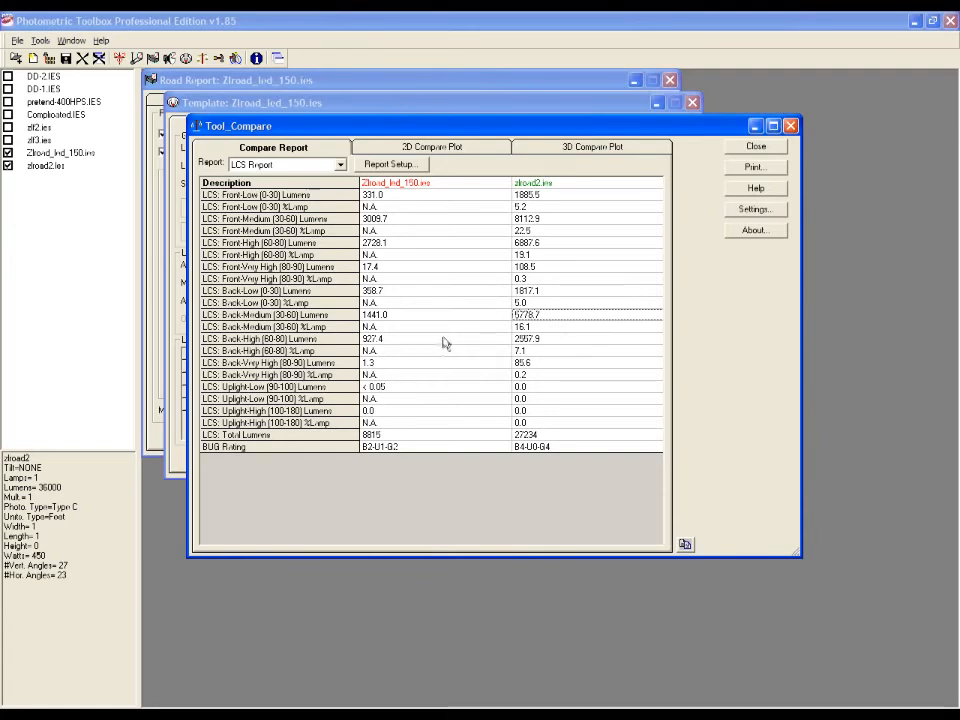
left_click(241, 456)
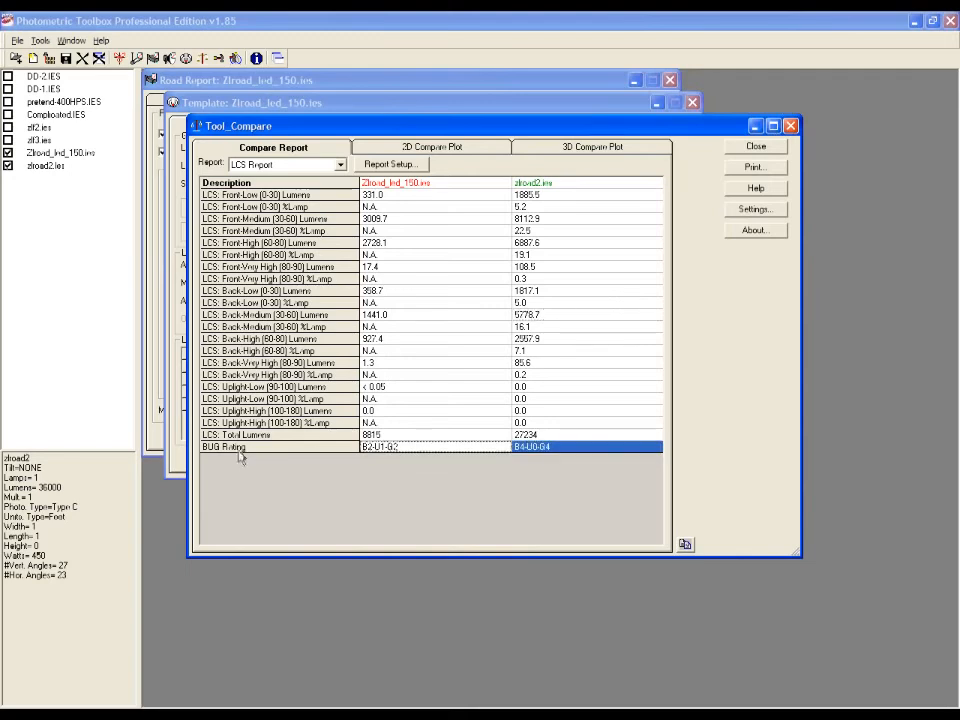
Step: In the LCS Report setup, exclude BUG Rating, include it again, and accept the setup, saving the changed report template
left_click(393, 165)
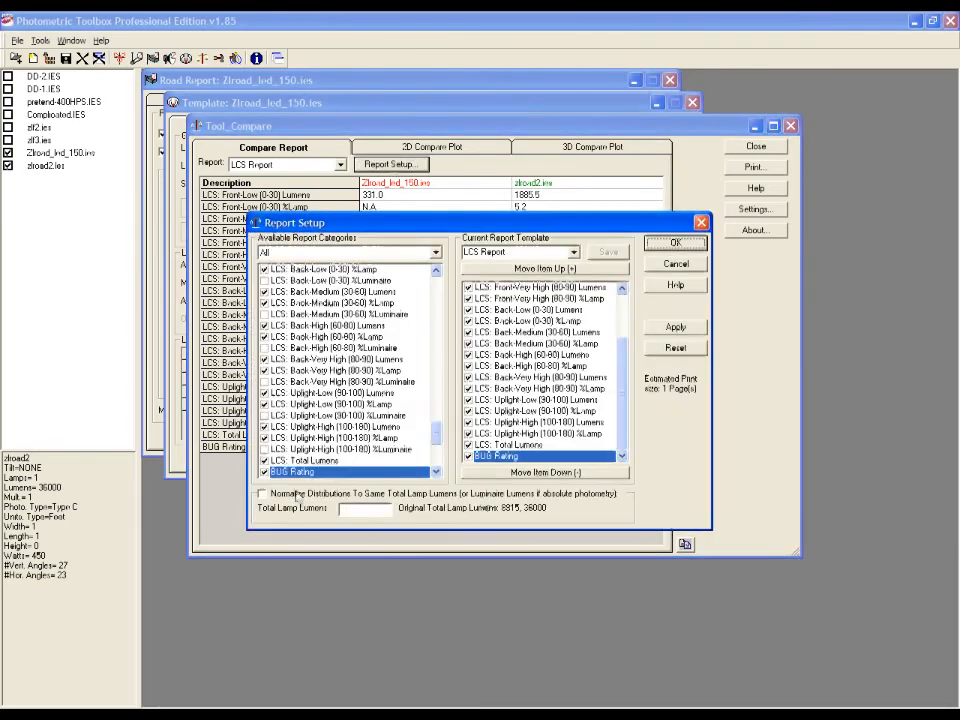
left_click(265, 472)
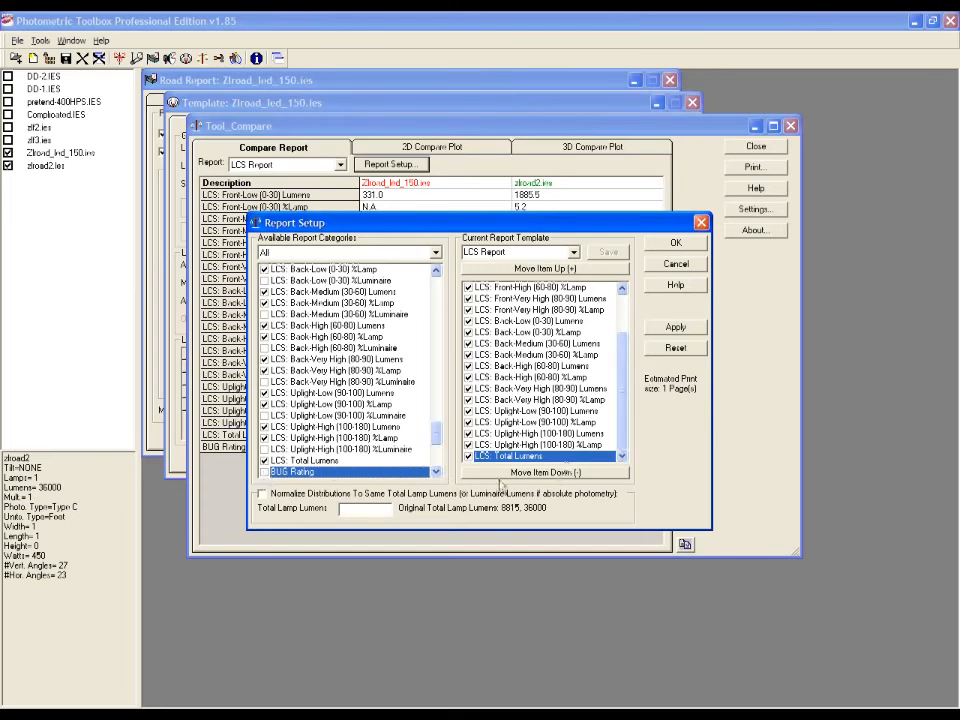
left_click(265, 473)
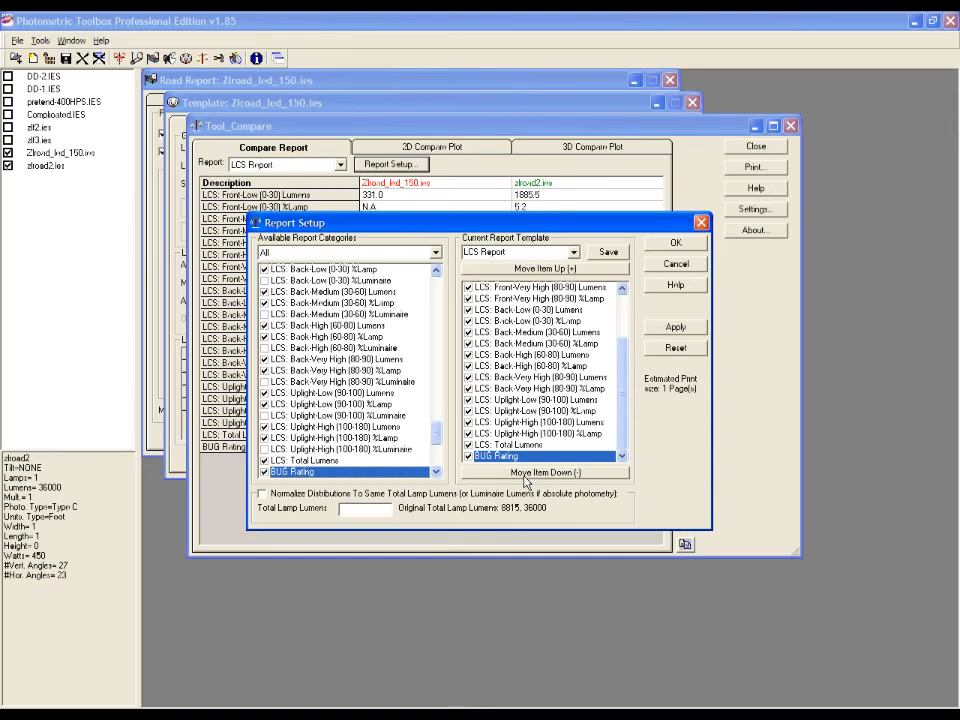
left_click(675, 247)
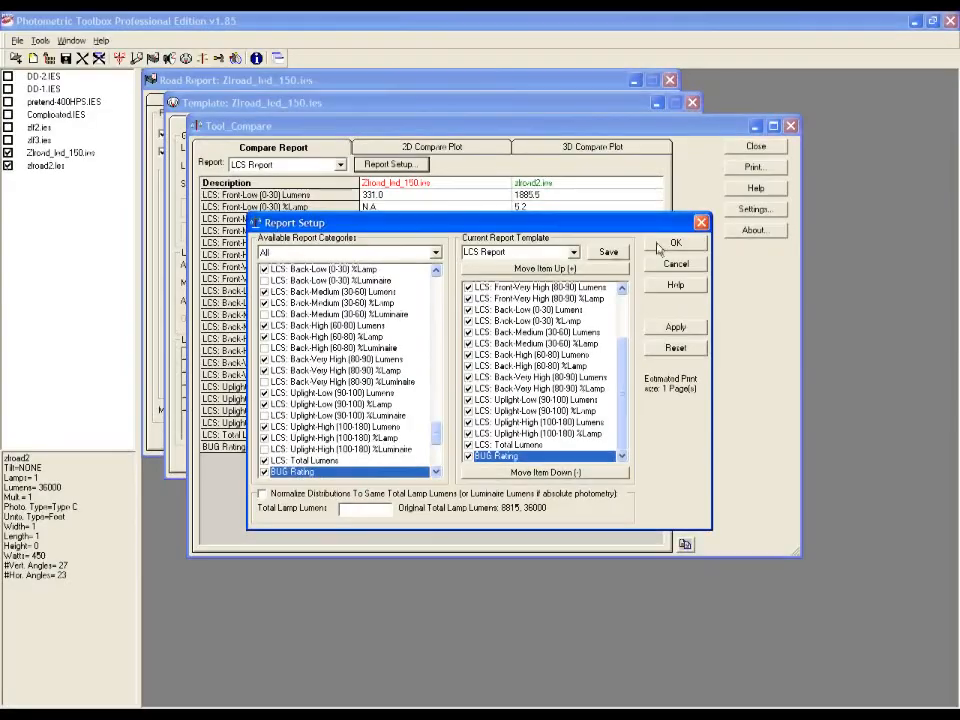
left_click(692, 244)
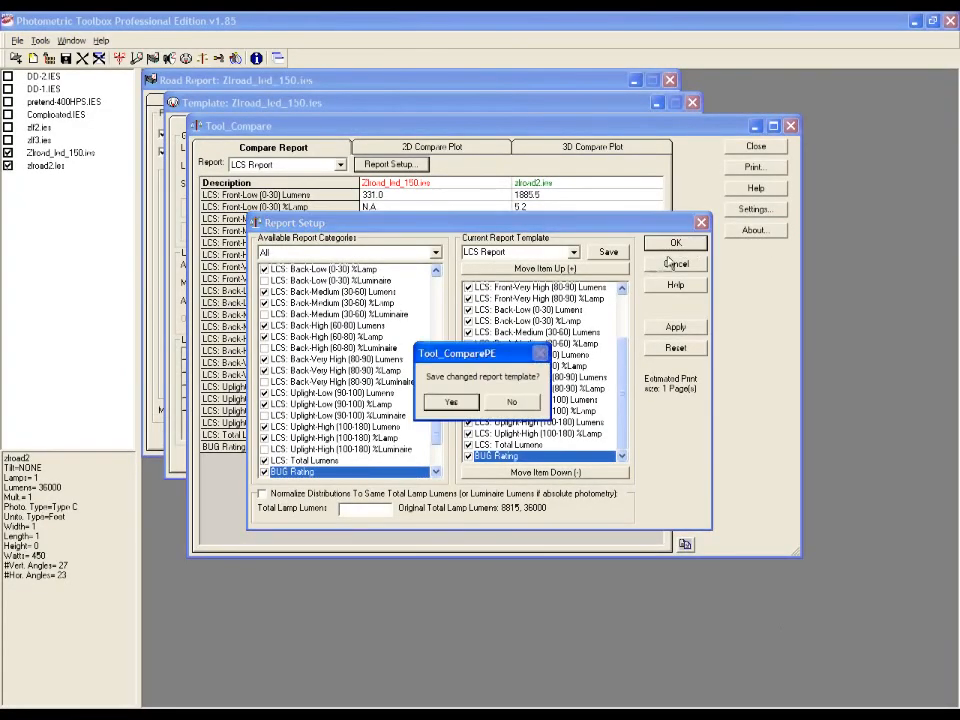
left_click(453, 401)
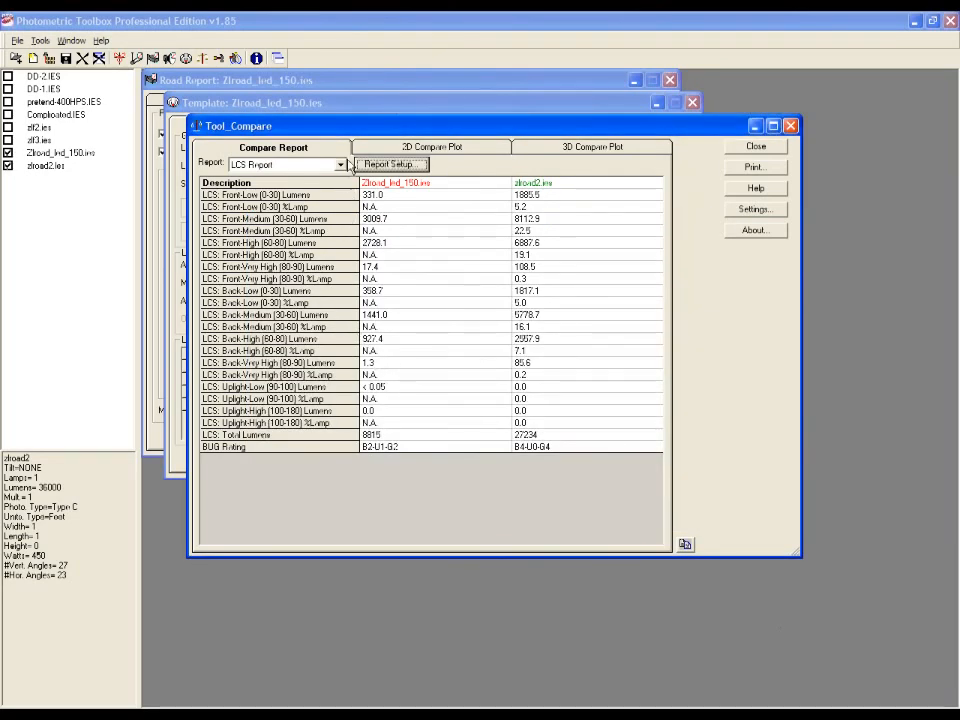
Step: Compare the two luminaires using the Road Report and the 2D compare plot
left_click(340, 164)
left_click(252, 208)
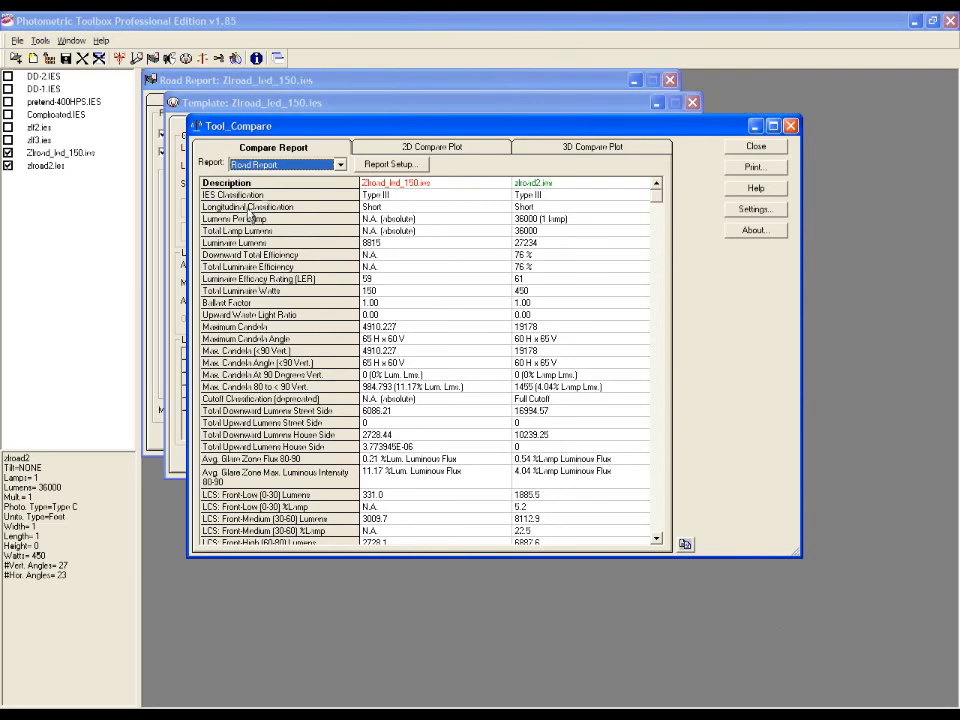
left_click(397, 152)
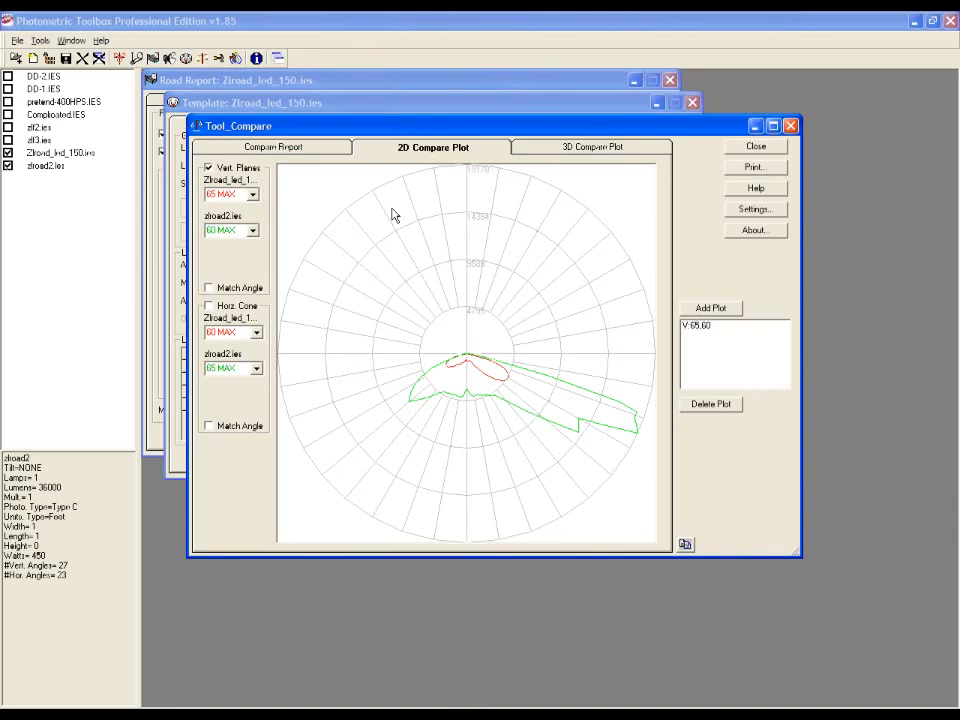
Step: Show the 3D compare plot of both luminaires and rotate it to a level view of the two distributions
left_click(585, 150)
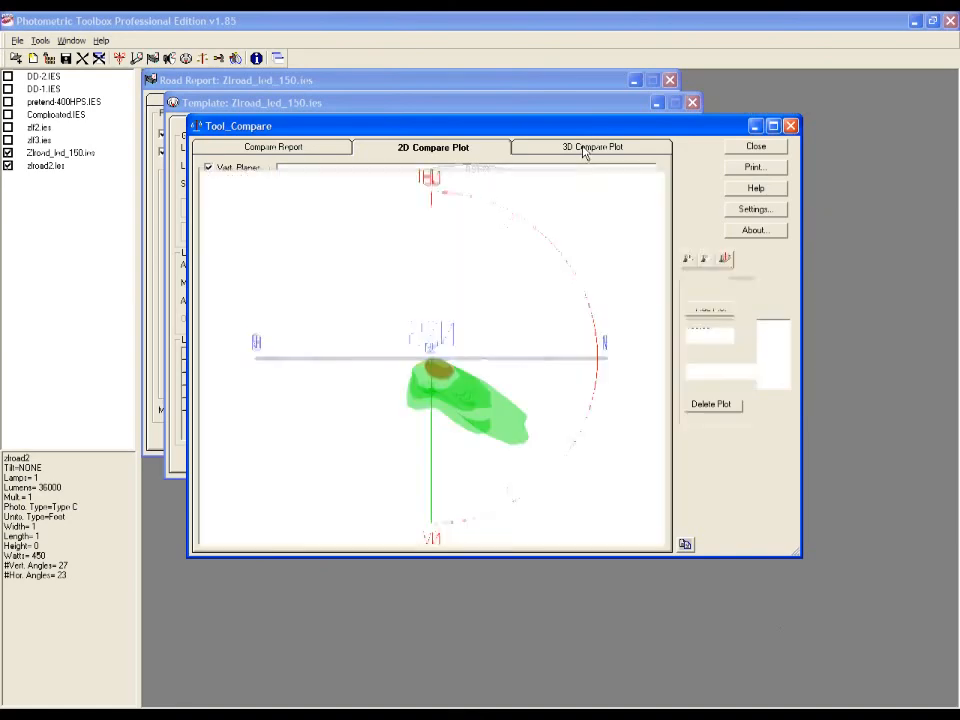
mouse_move(476, 396)
left_mouse_down()
mouse_move(435, 386)
mouse_move(403, 357)
mouse_move(410, 378)
mouse_move(525, 411)
mouse_move(407, 382)
left_mouse_up()
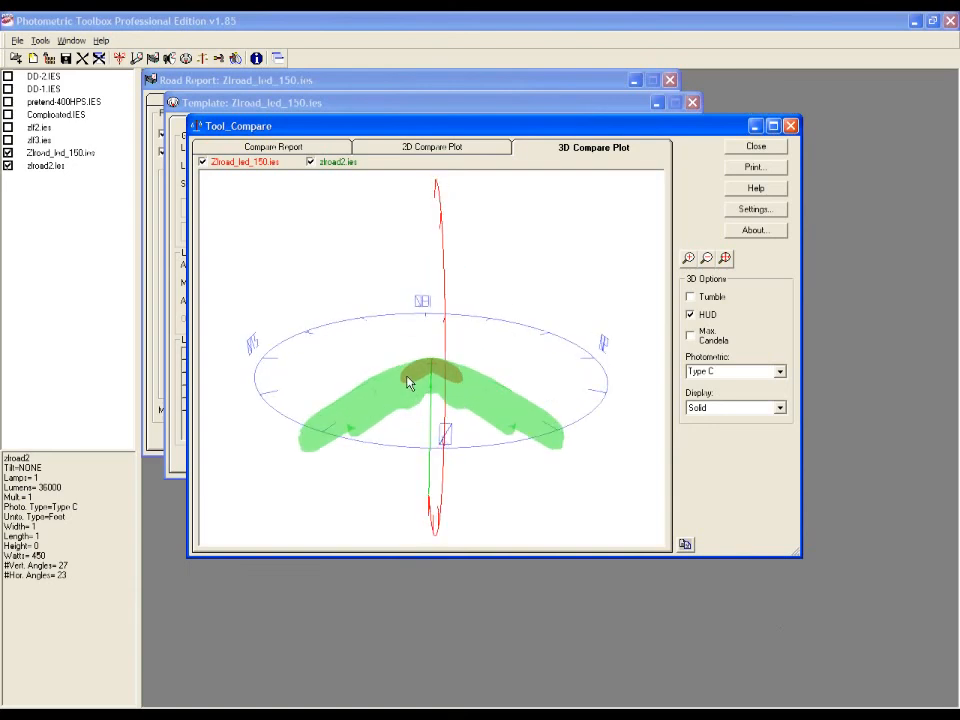
left_click_drag(408, 382, 406, 390)
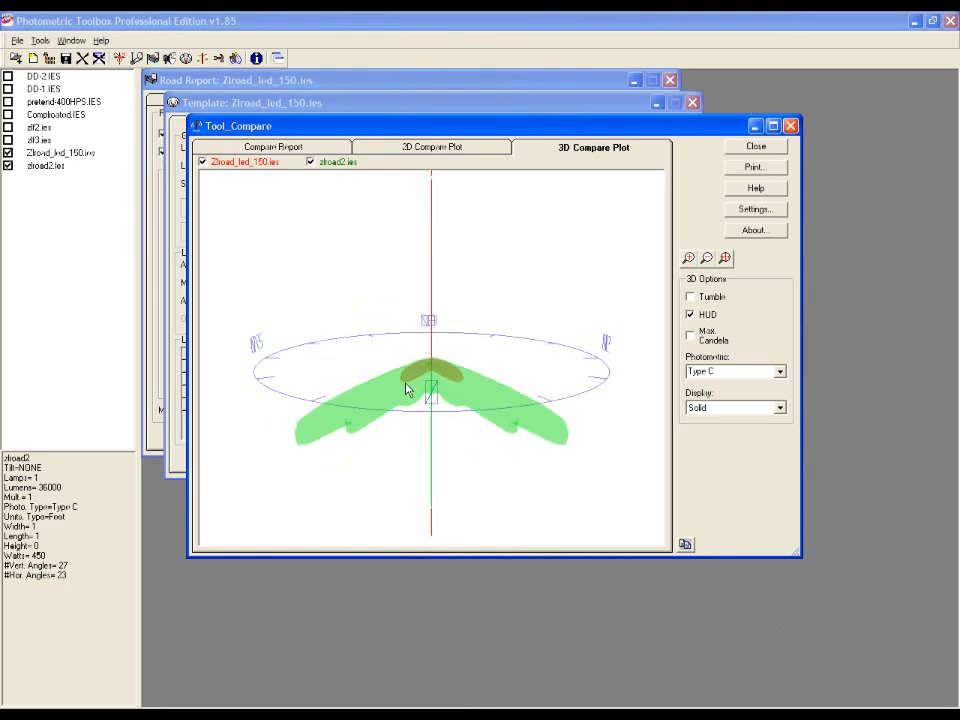
mouse_move(407, 388)
left_mouse_down()
mouse_move(406, 396)
mouse_move(394, 386)
mouse_move(404, 399)
left_mouse_up()
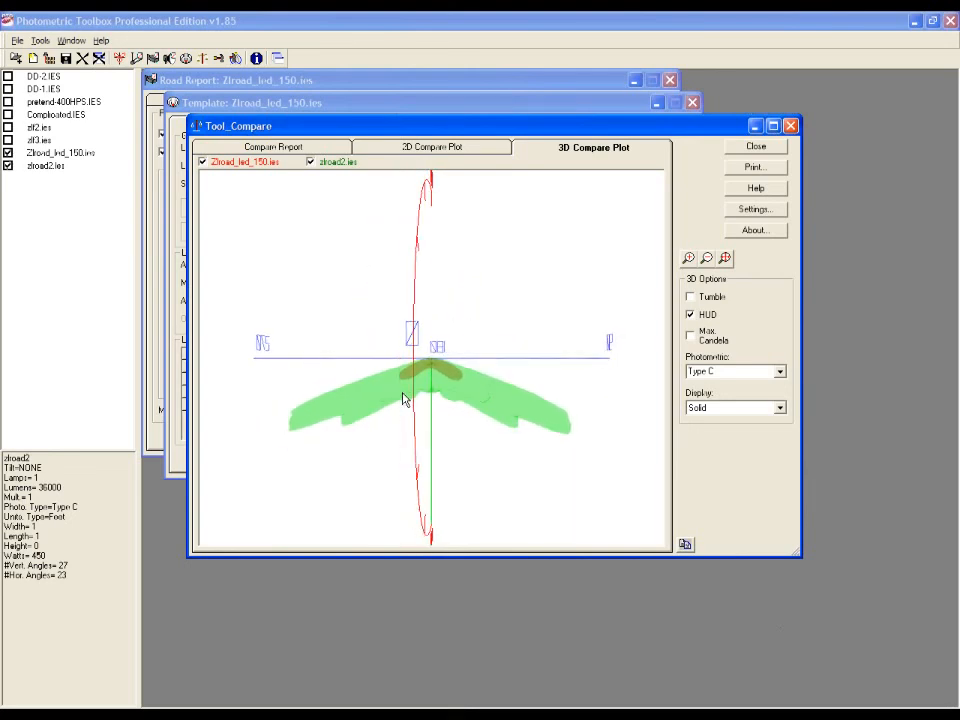